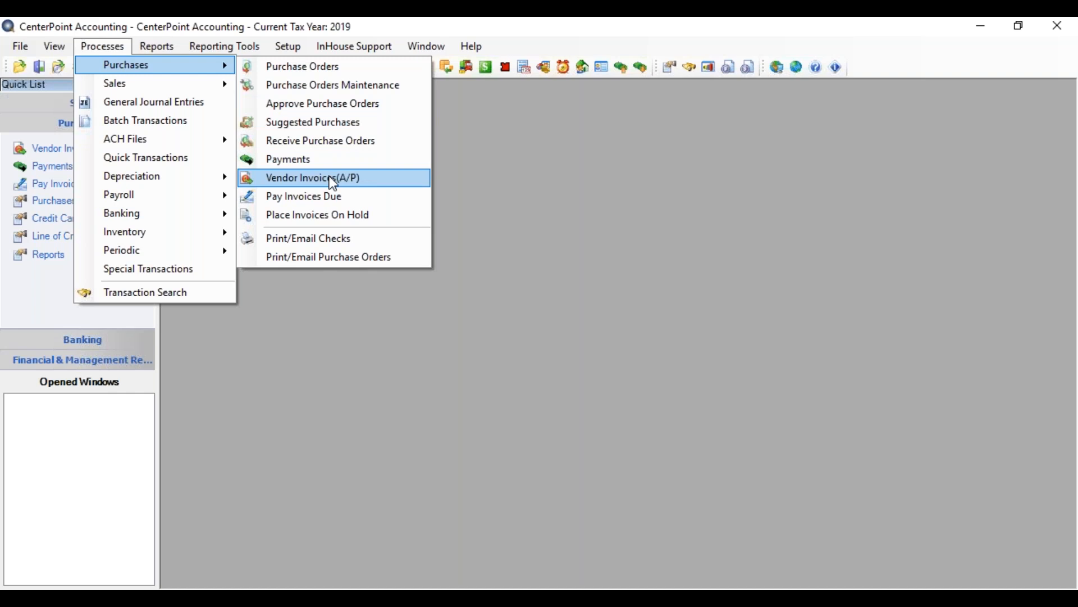
Start a new vendor invoice and set the vendor to Speed Racer Supplies.
click(333, 178)
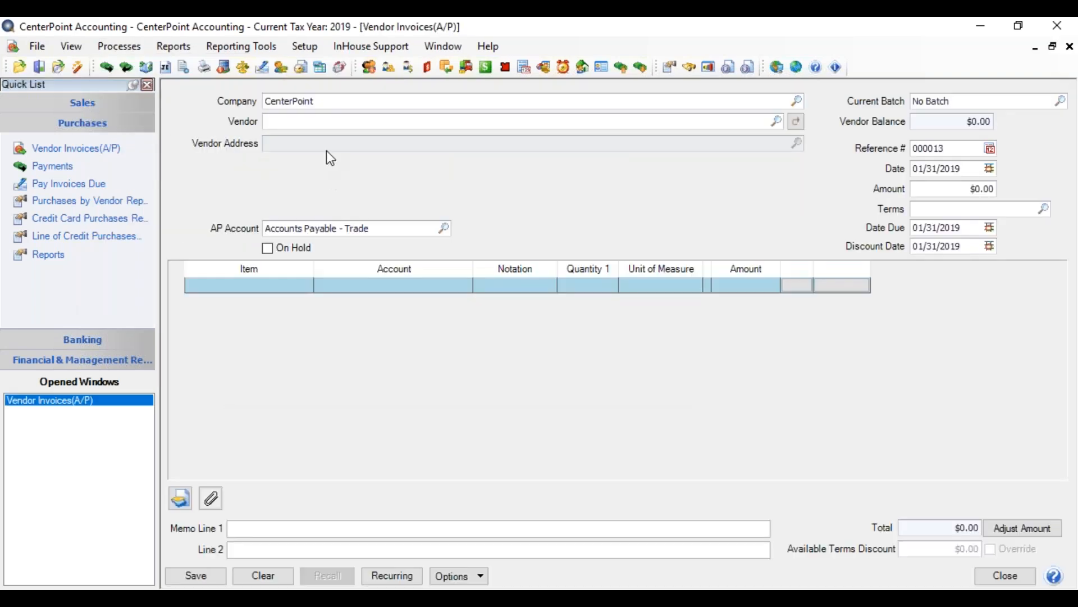
text(speed)
key(Tab)
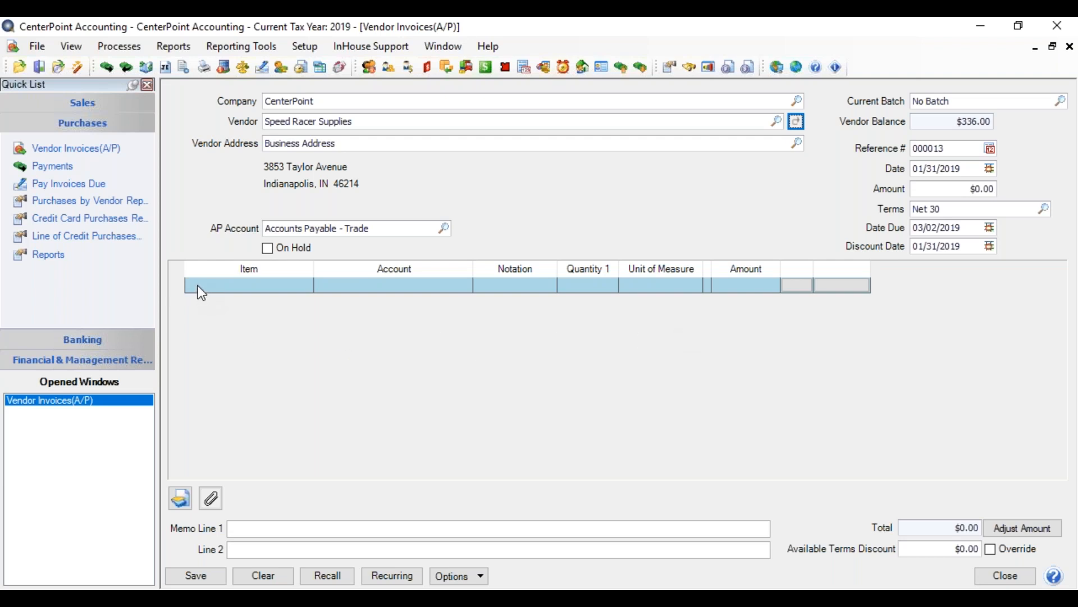
Look up helmet items on the first invoice line and choose Mohawk Youth Helmet Gray Green.
click(237, 284)
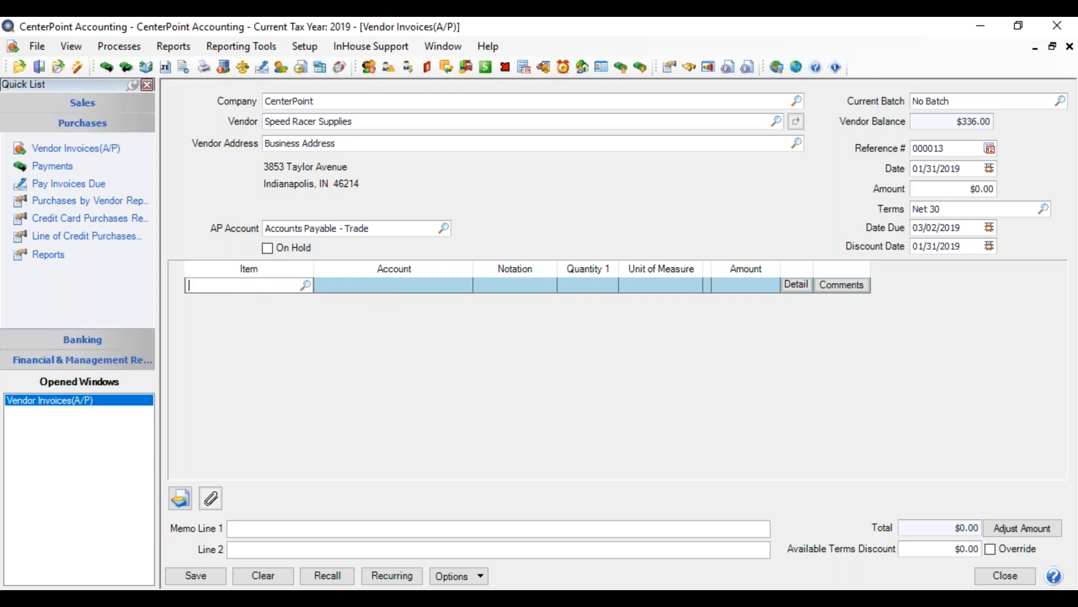
text(helmet)
key(Tab)
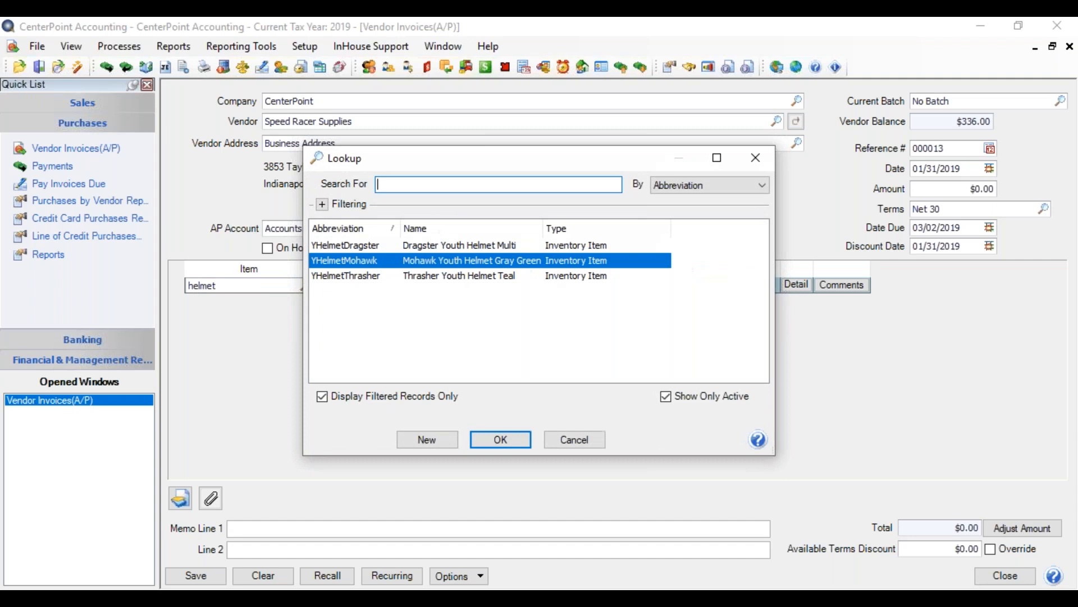
double_click(438, 264)
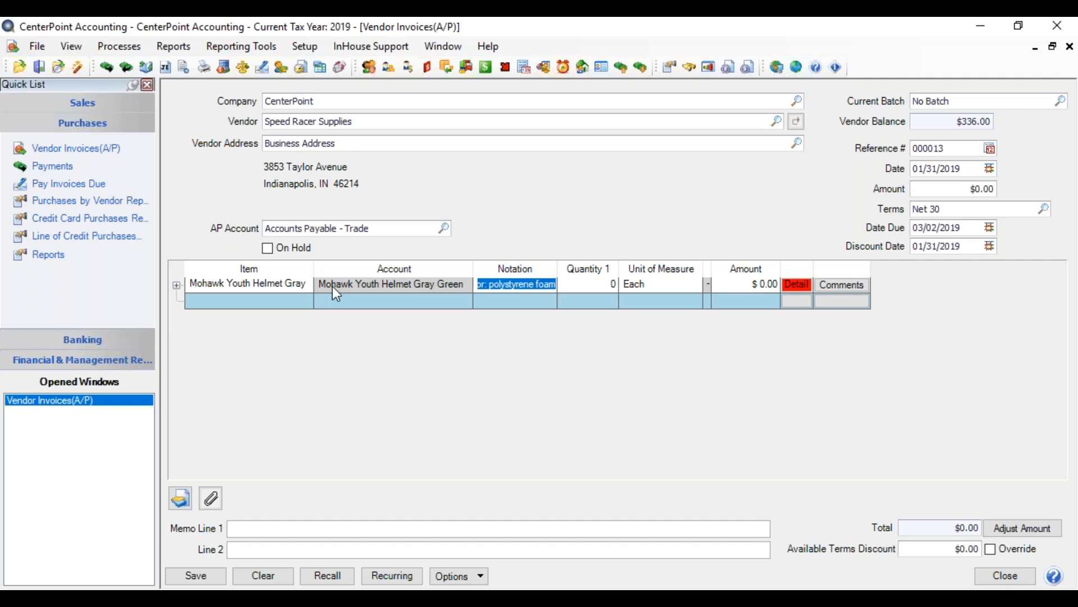
Try entering Mohawk Youth Helmet Gray Green by account on a second invoice line and clear that line.
click(328, 300)
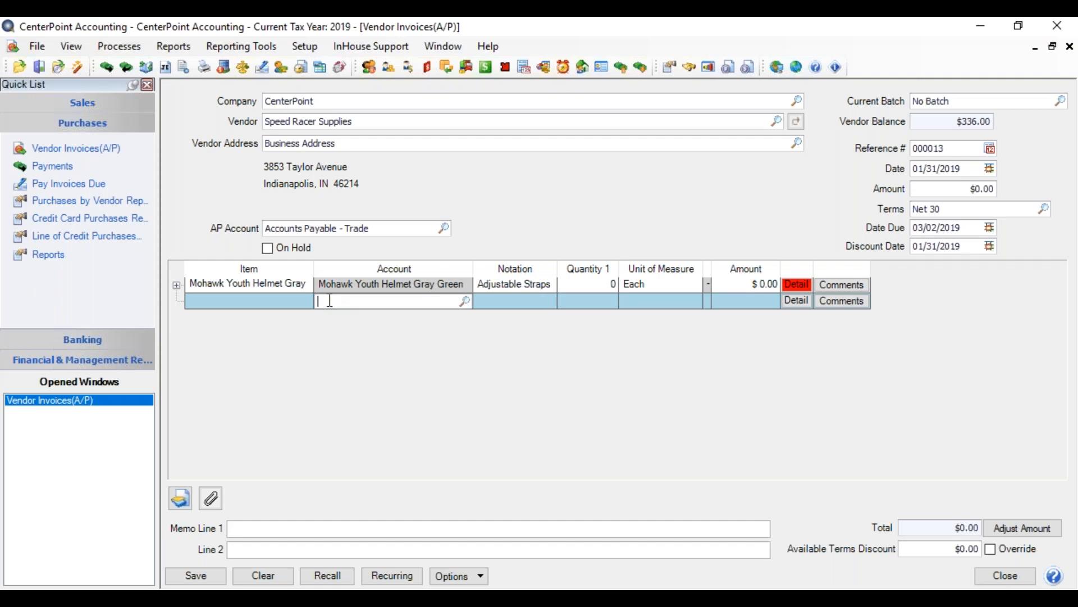
text(mohawk)
key(Tab)
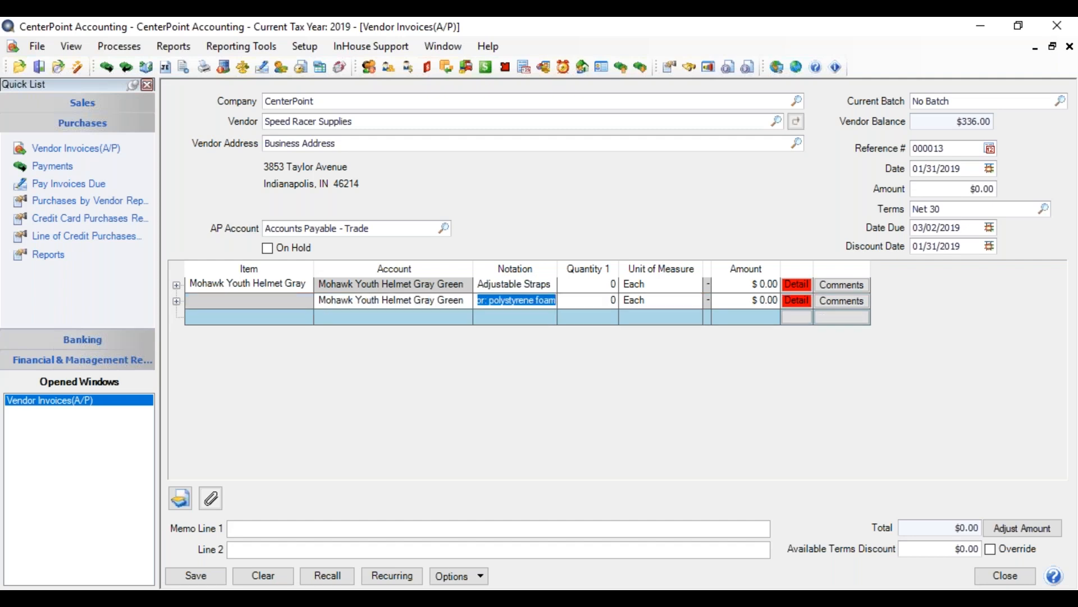
click(354, 301)
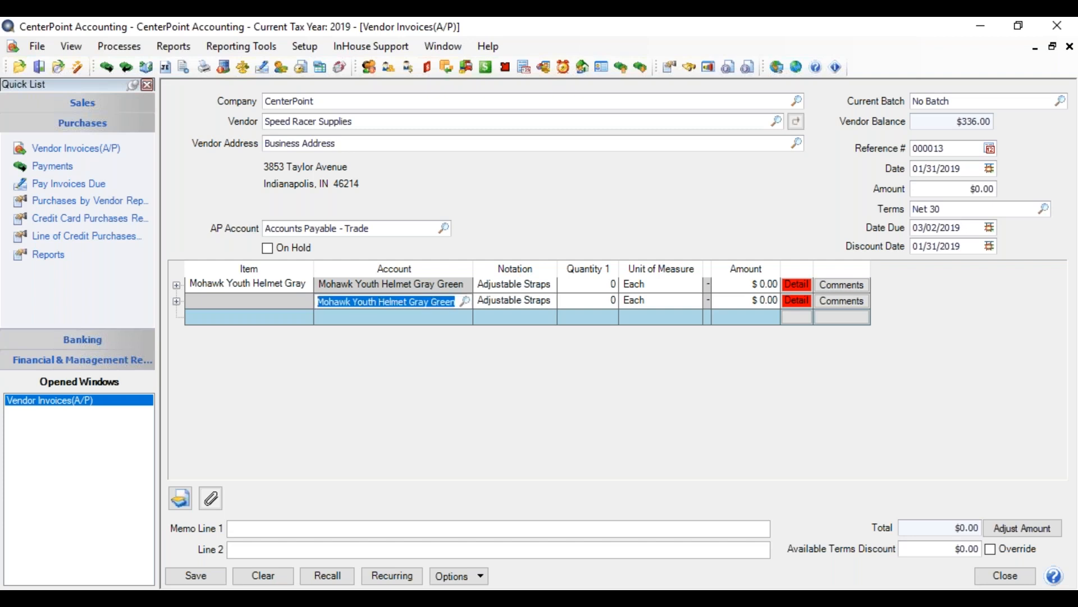
key(BackSpace)
click(274, 287)
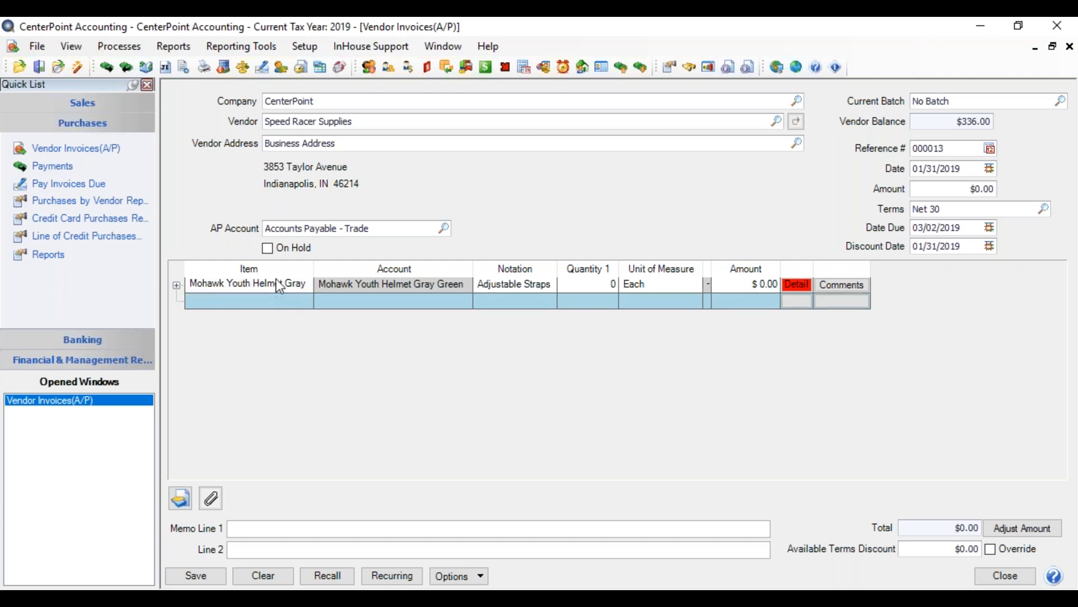
Review the Mohawk helmet's sales item record, including its purchase and vendor information, without saving changes.
click(274, 286)
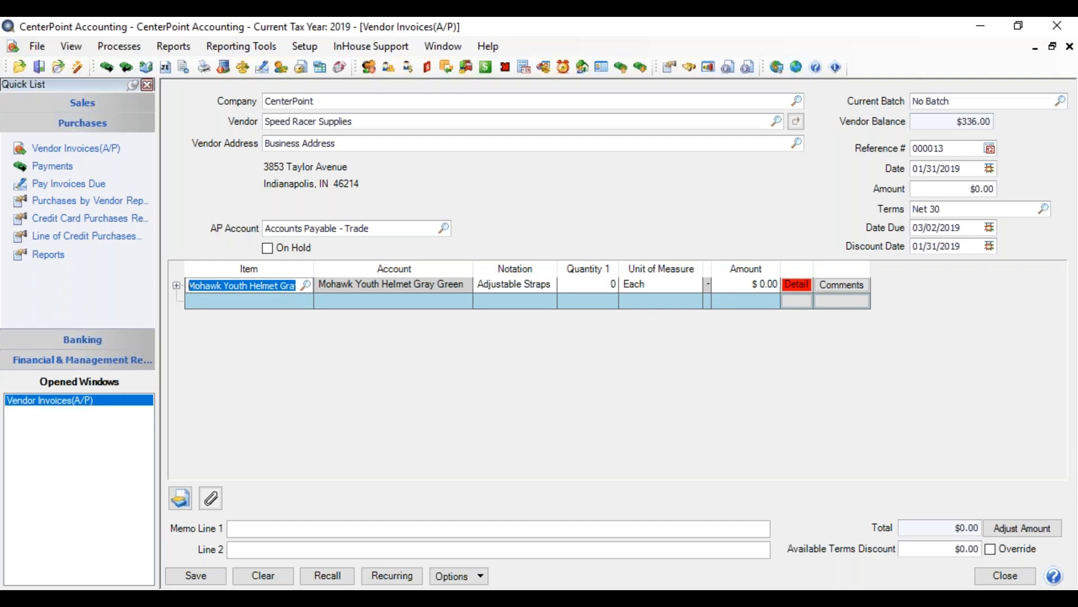
right_click(273, 288)
click(312, 315)
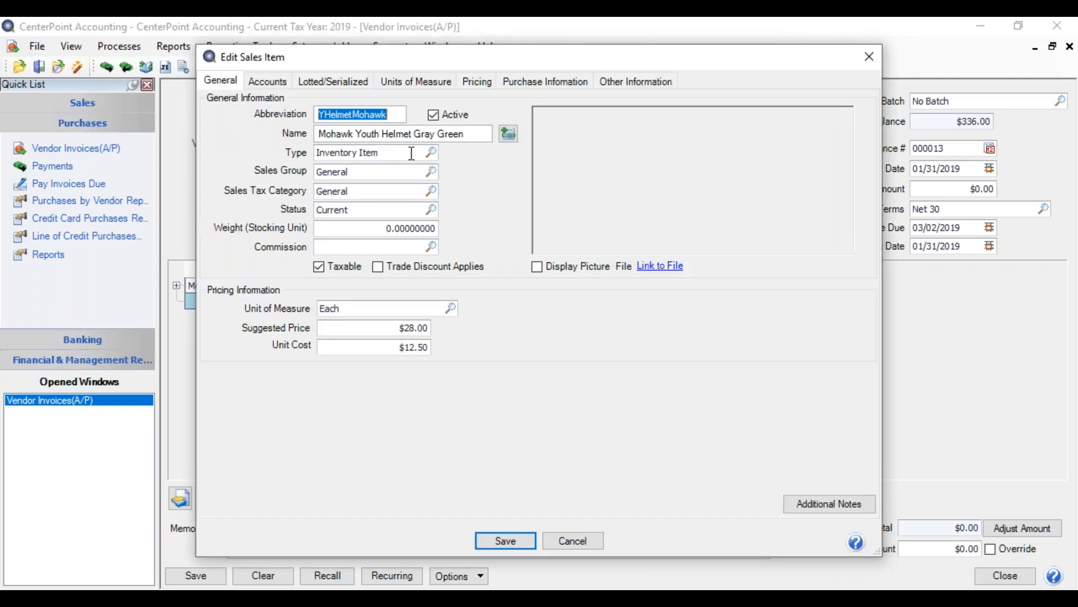
click(547, 83)
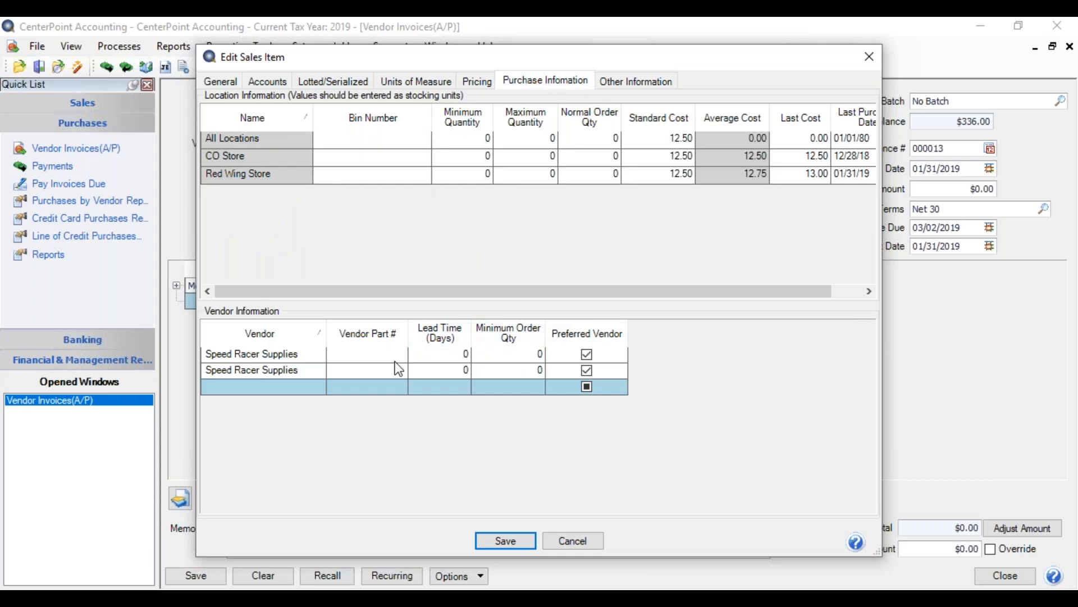
click(585, 539)
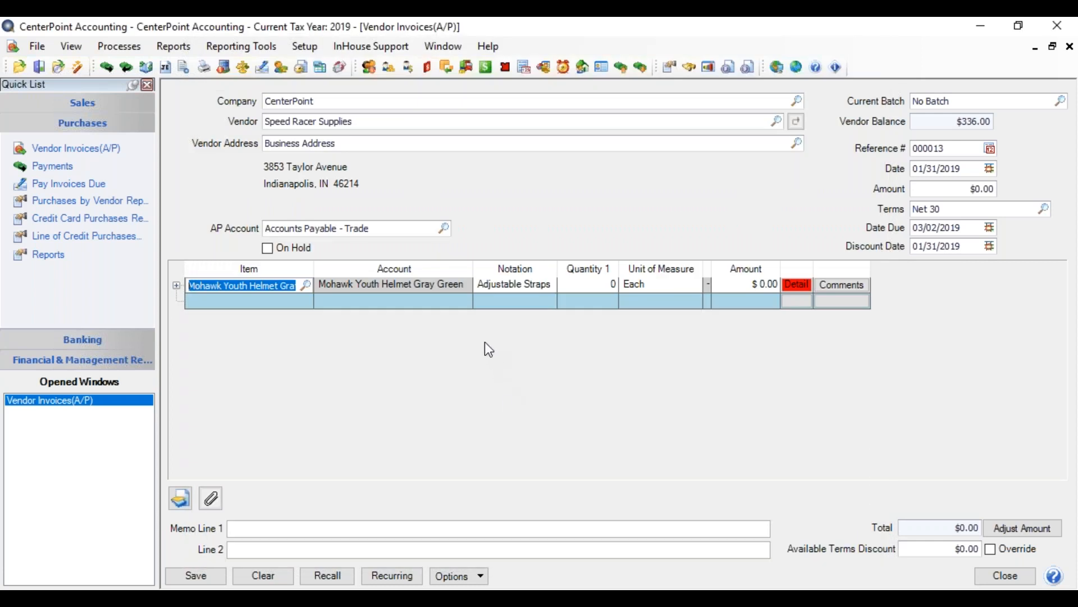
Keep the default notation and set the Mohawk helmet line's quantity to 2.
key(Tab)
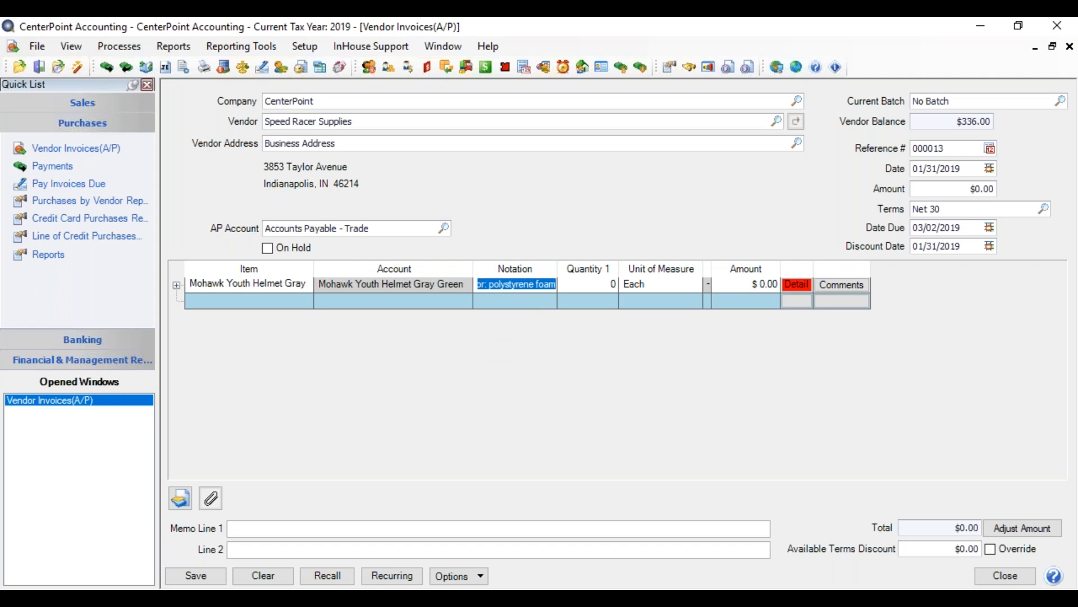
key(Tab)
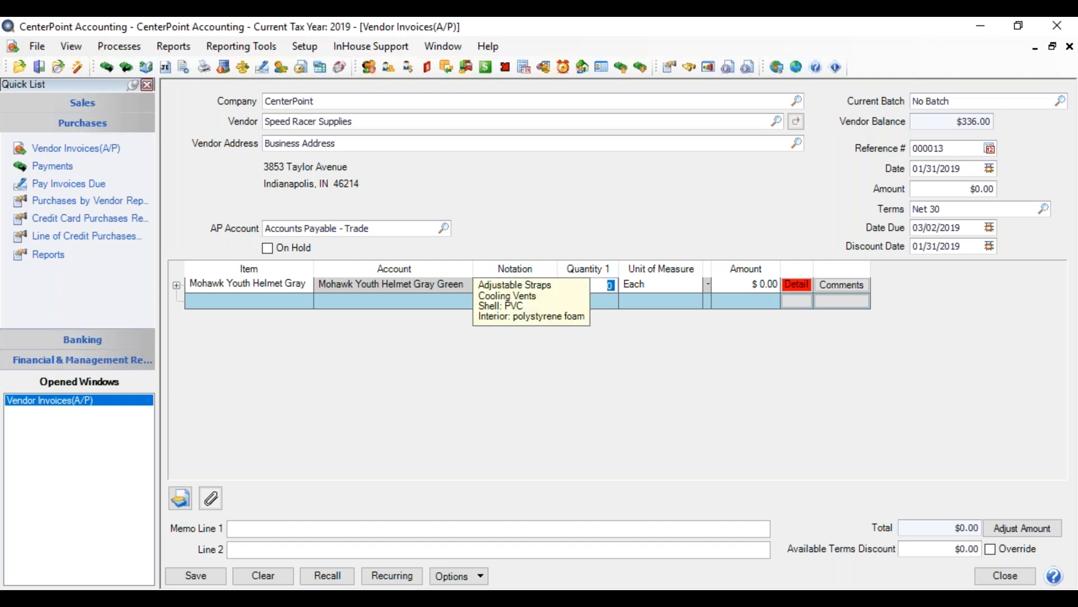
text(2)
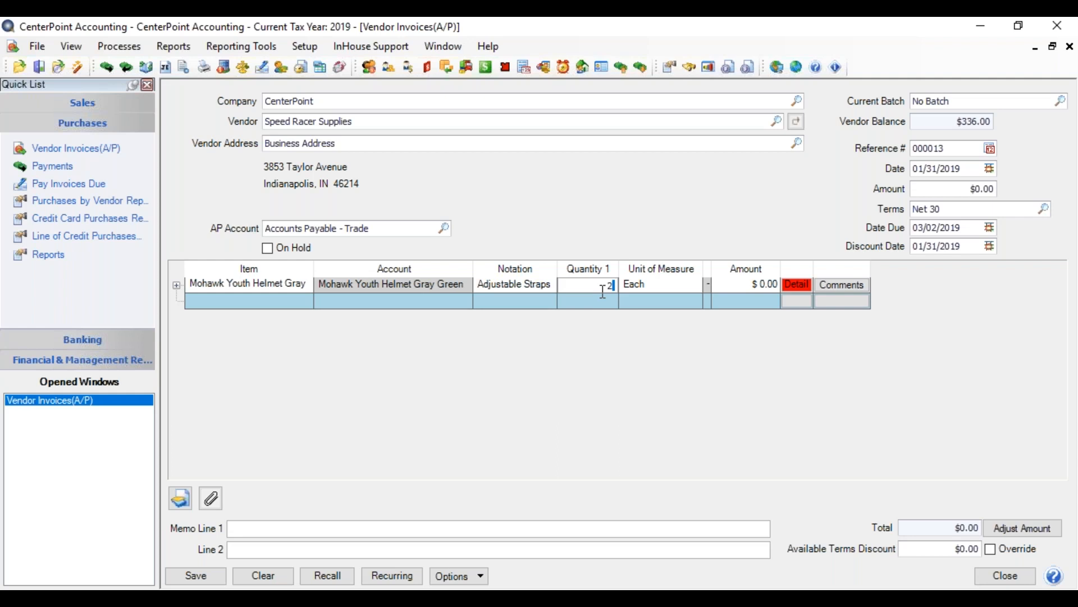
key(Tab)
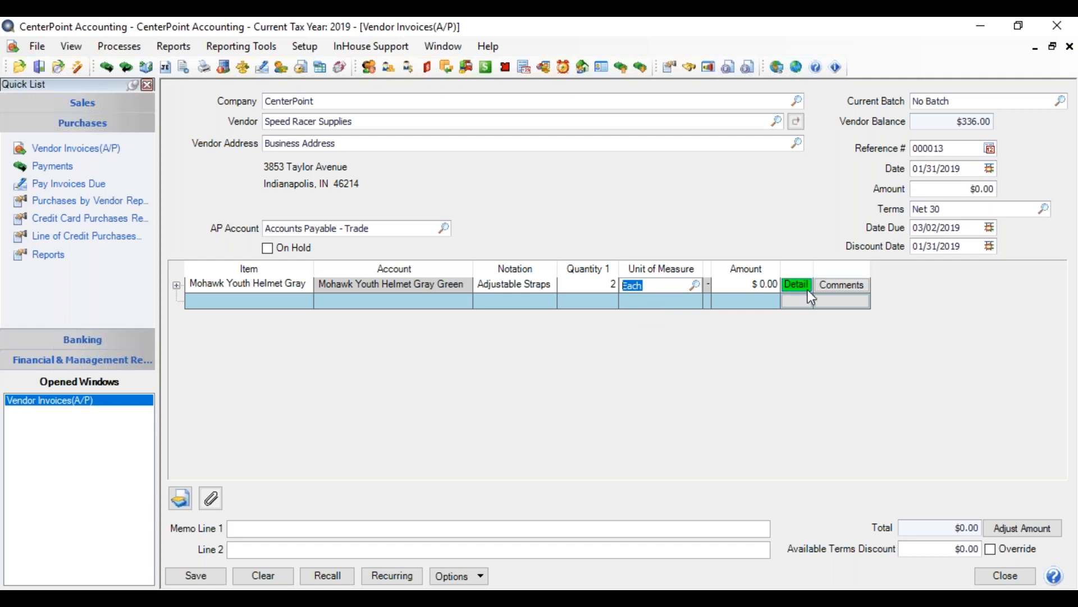
Add the Quantity Available column to the invoice lines and place it directly after Unit of Measure.
right_click(669, 302)
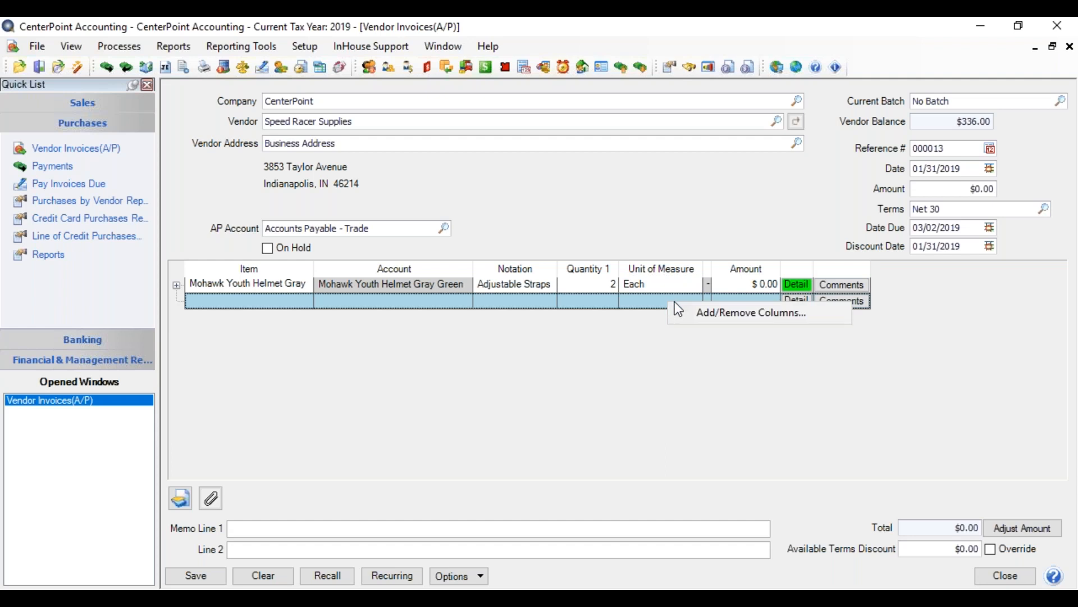
click(685, 312)
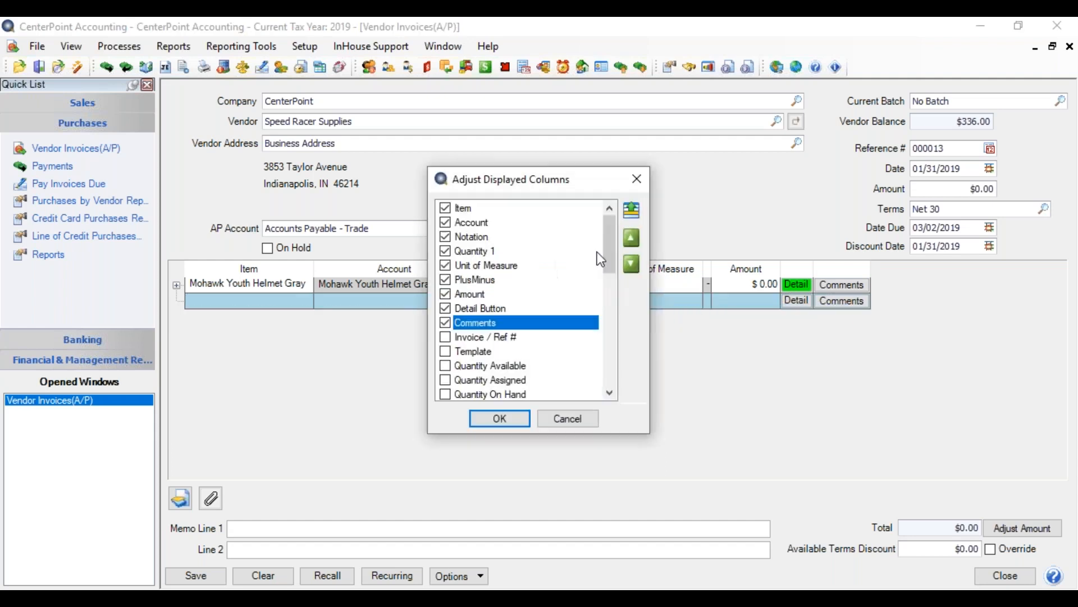
drag(605, 247, 615, 287)
click(451, 353)
click(446, 265)
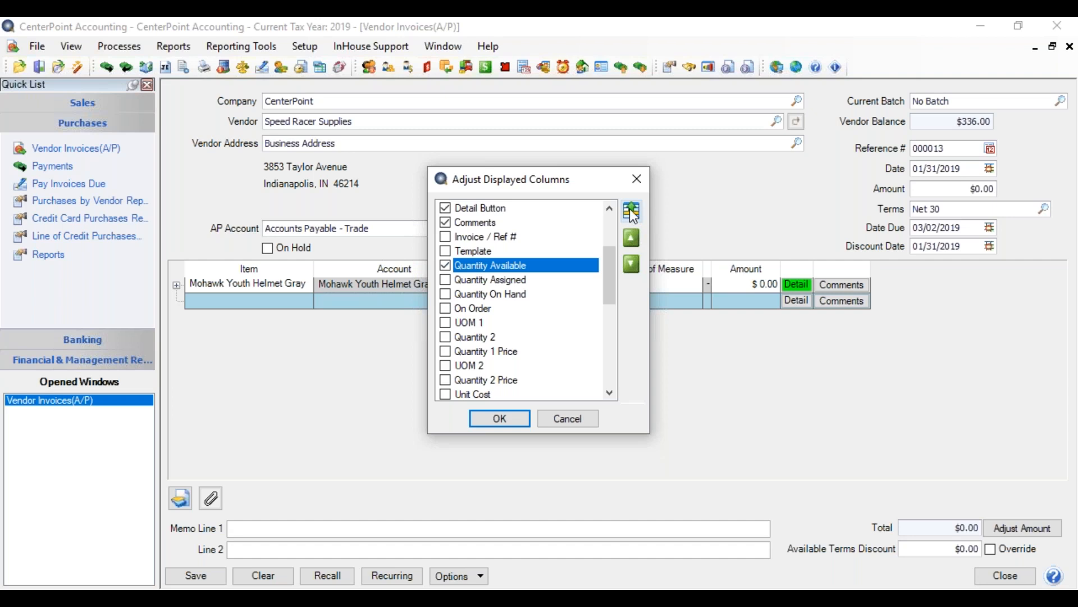
click(632, 212)
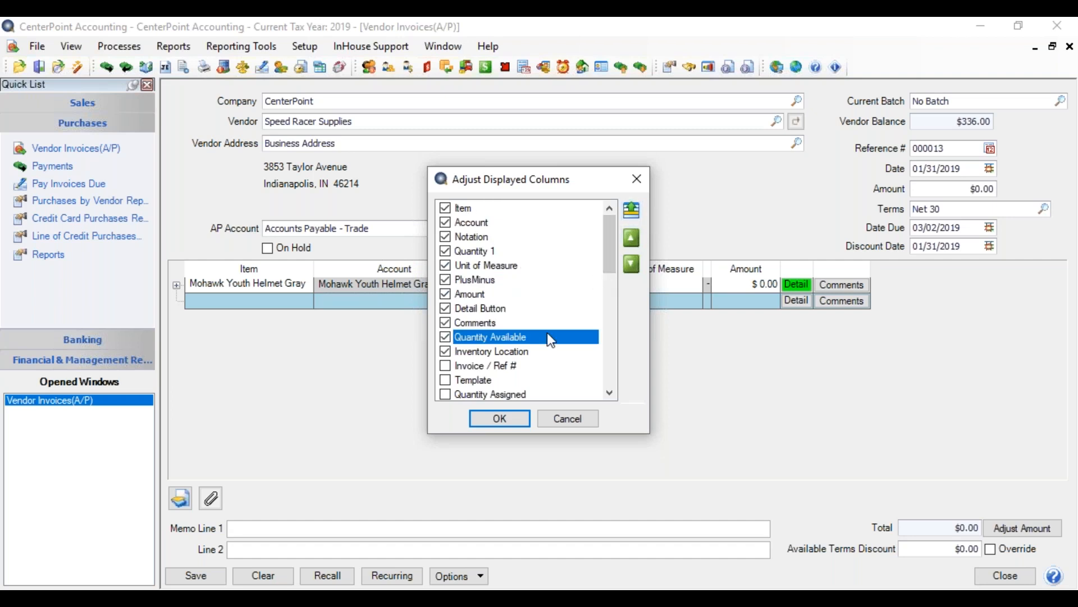
click(629, 235)
click(629, 236)
click(630, 236)
click(629, 236)
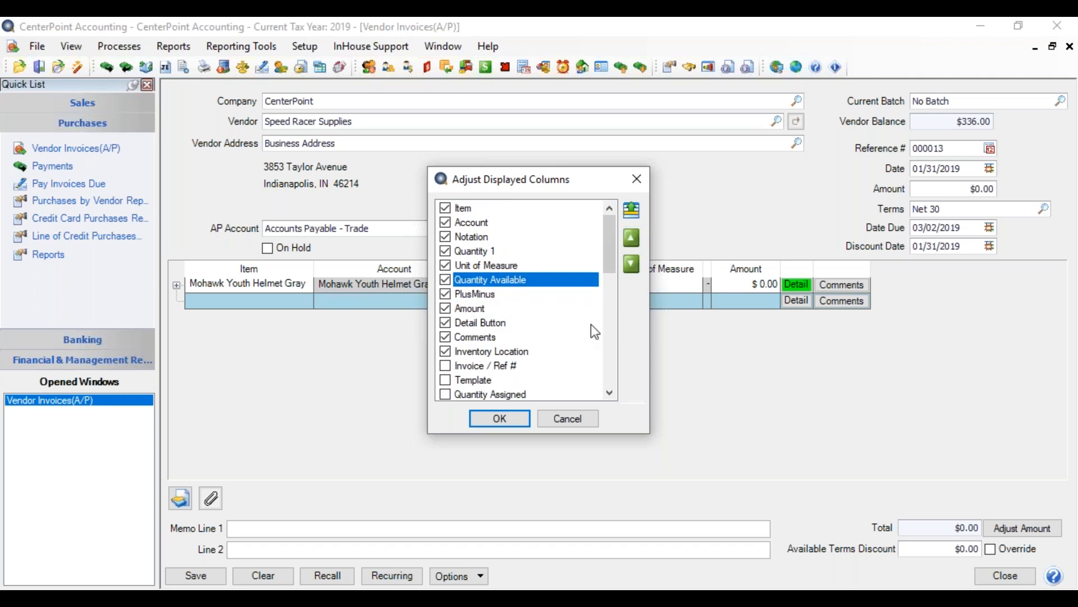
Place the Inventory Location column directly after Quantity Available and apply the new column layout.
click(484, 351)
click(635, 237)
click(635, 237)
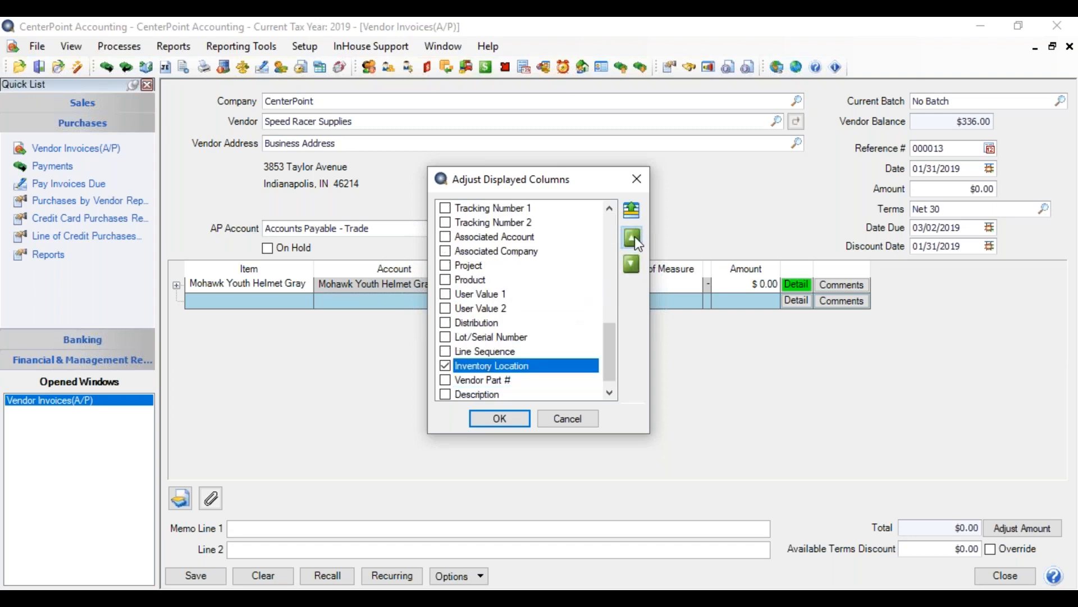
click(634, 237)
click(632, 214)
click(632, 240)
click(632, 240)
click(632, 240)
click(632, 239)
click(513, 420)
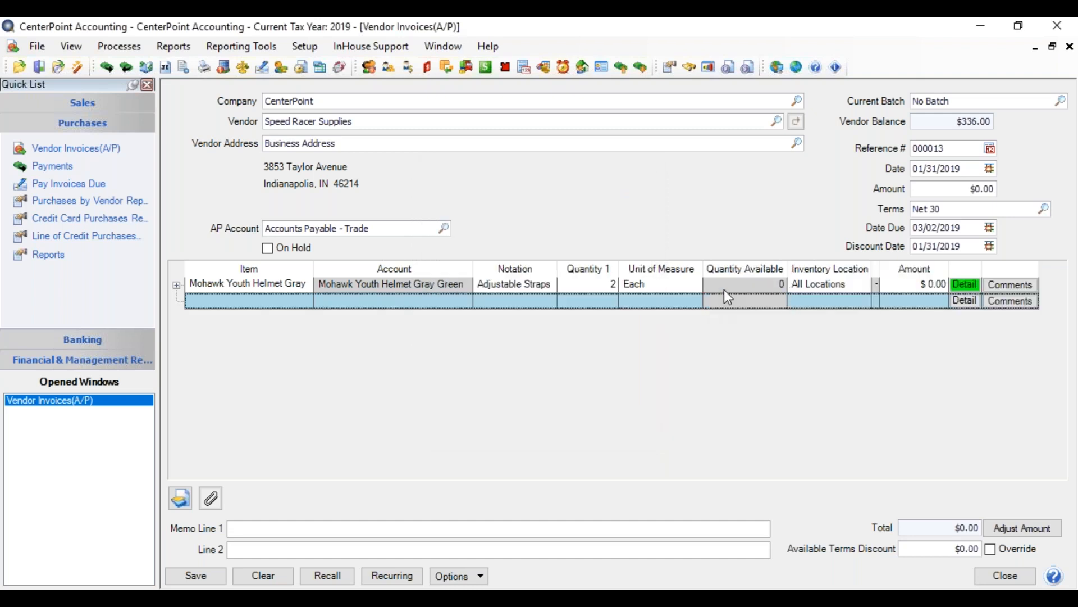
Set the helmet line's inventory location to Red Wing Store and its amount to 26.00.
click(799, 284)
click(824, 284)
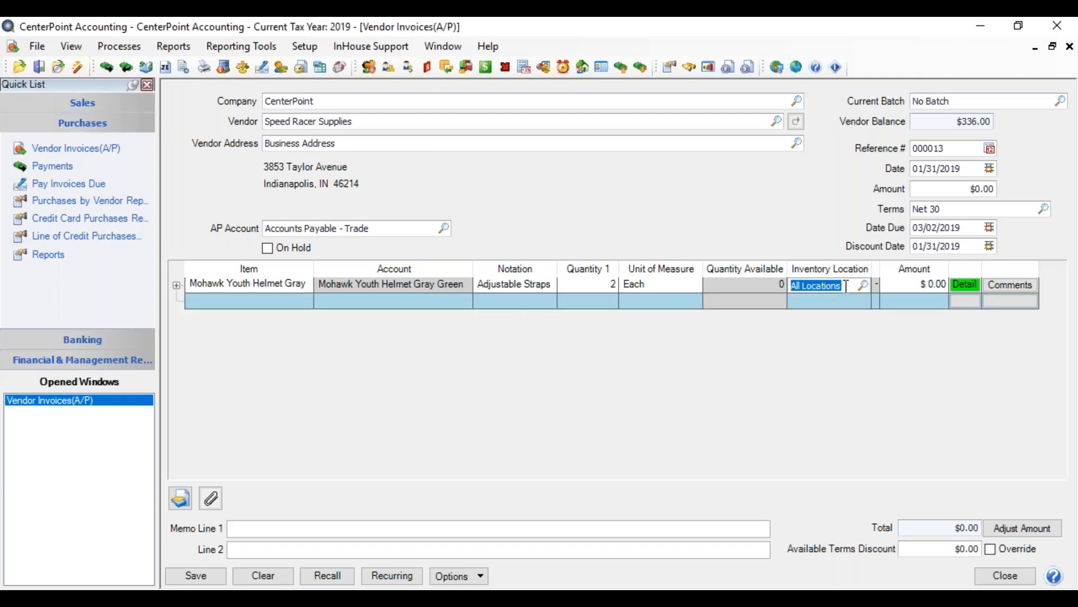
text(red w)
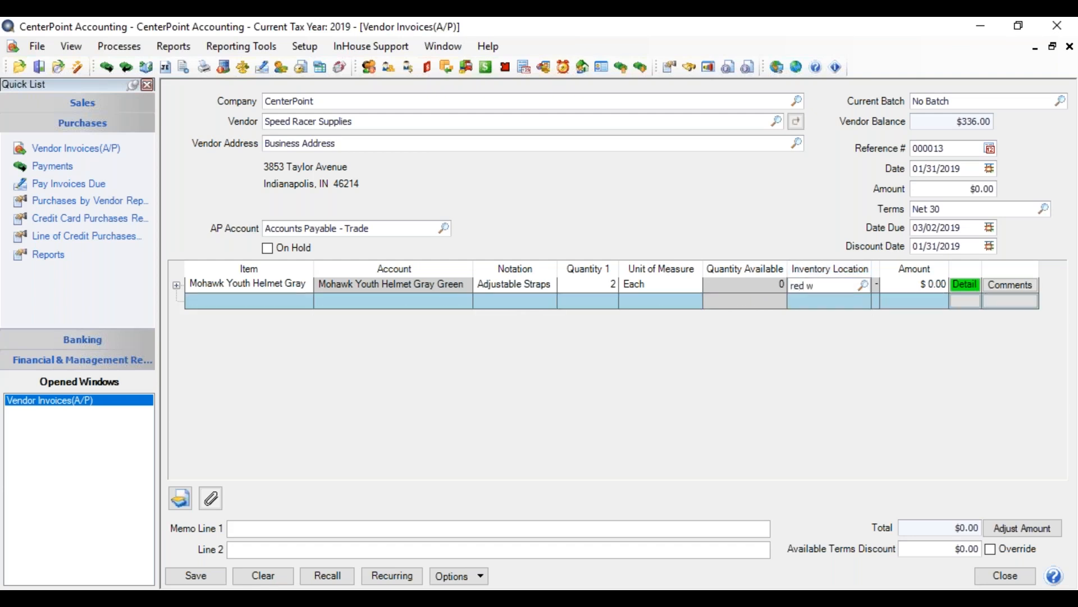
key(Tab)
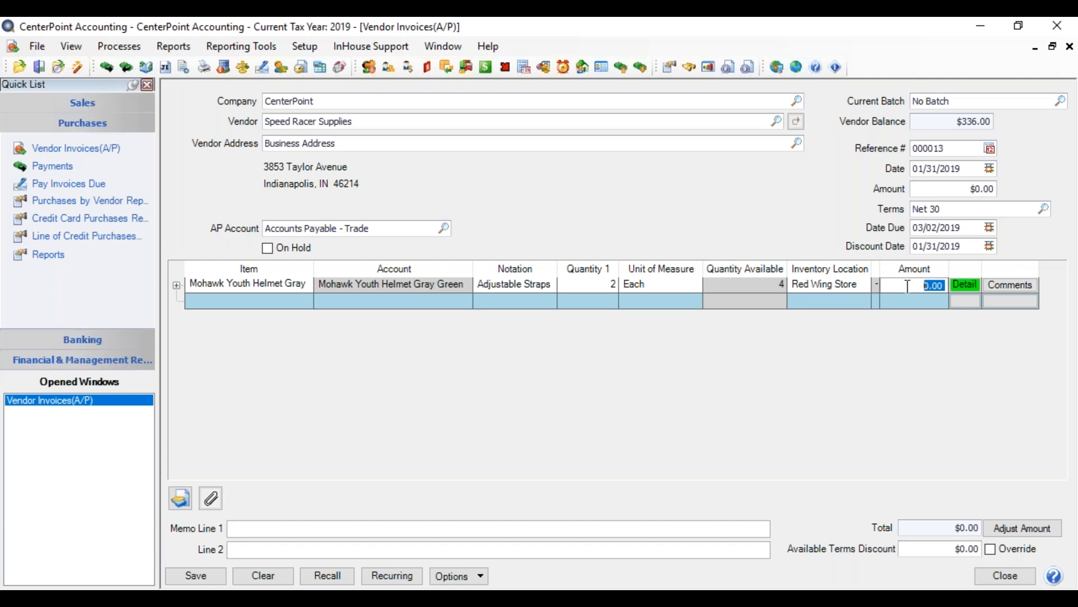
text(26.00)
key(Tab)
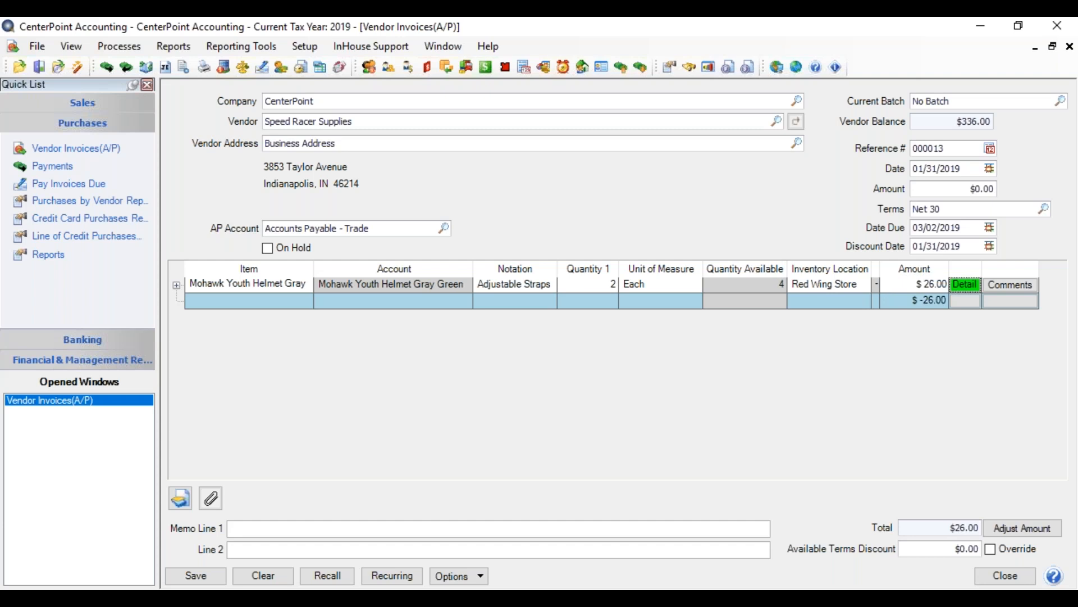
Review the helmet line's details and the item's account balance information by store.
click(972, 284)
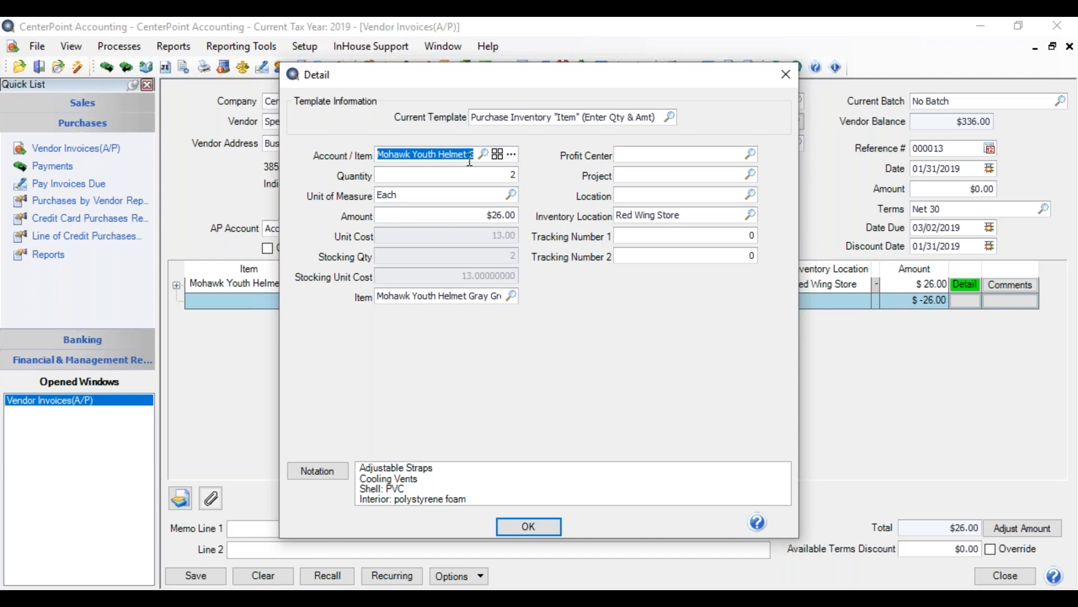
click(513, 154)
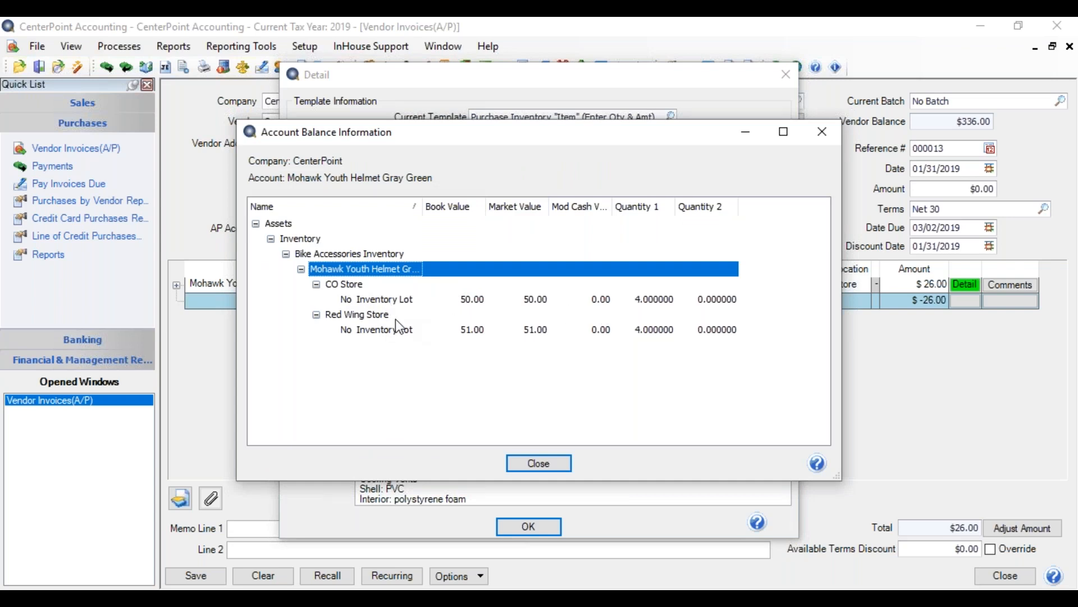
click(552, 456)
click(531, 528)
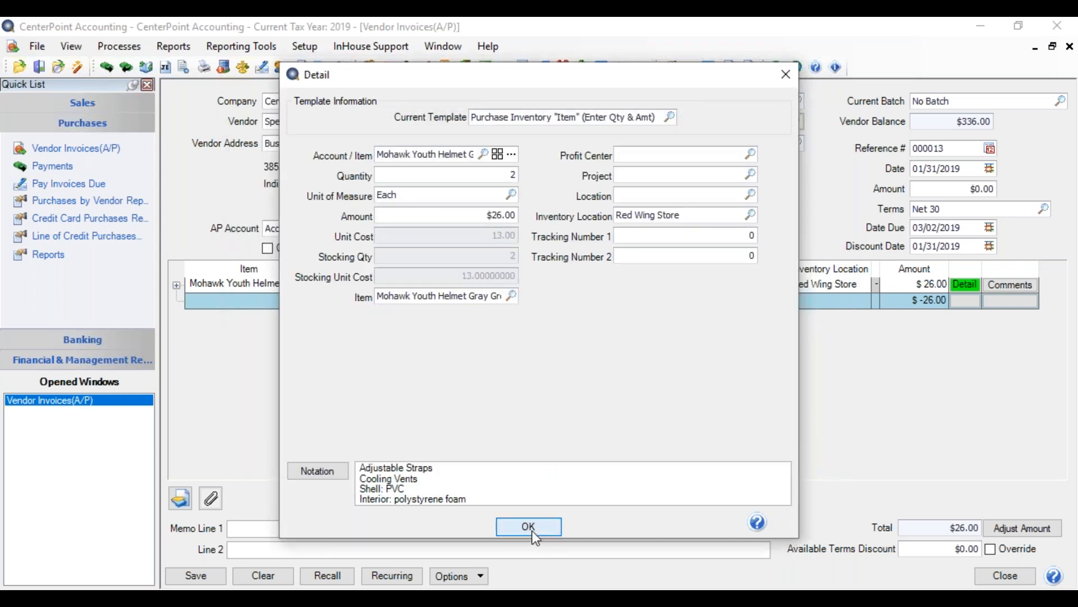
Open the form for a new sales item from the second invoice line and cancel it.
click(247, 299)
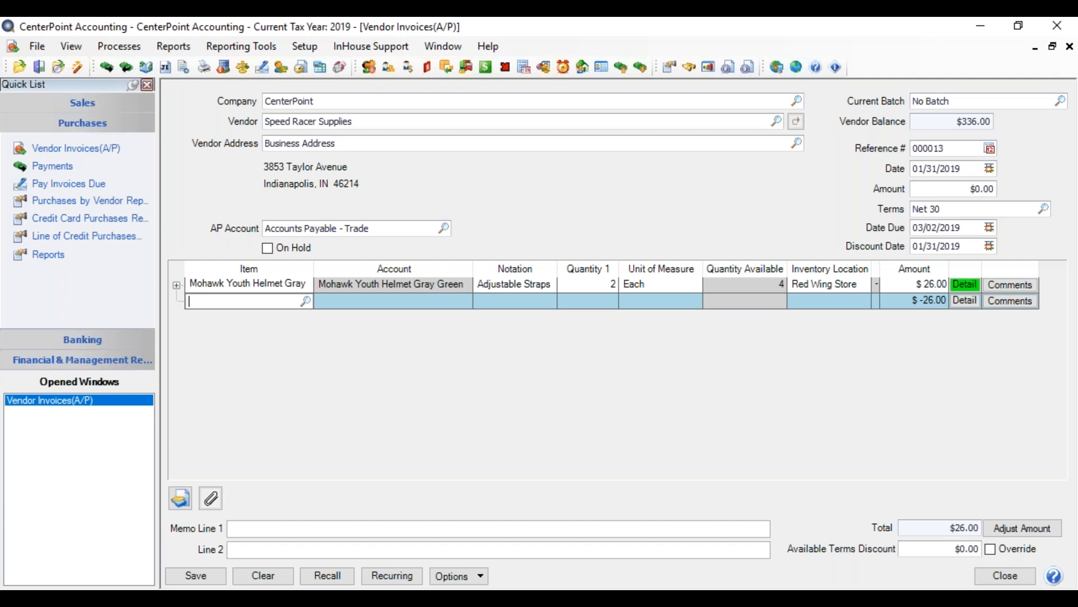
right_click(242, 302)
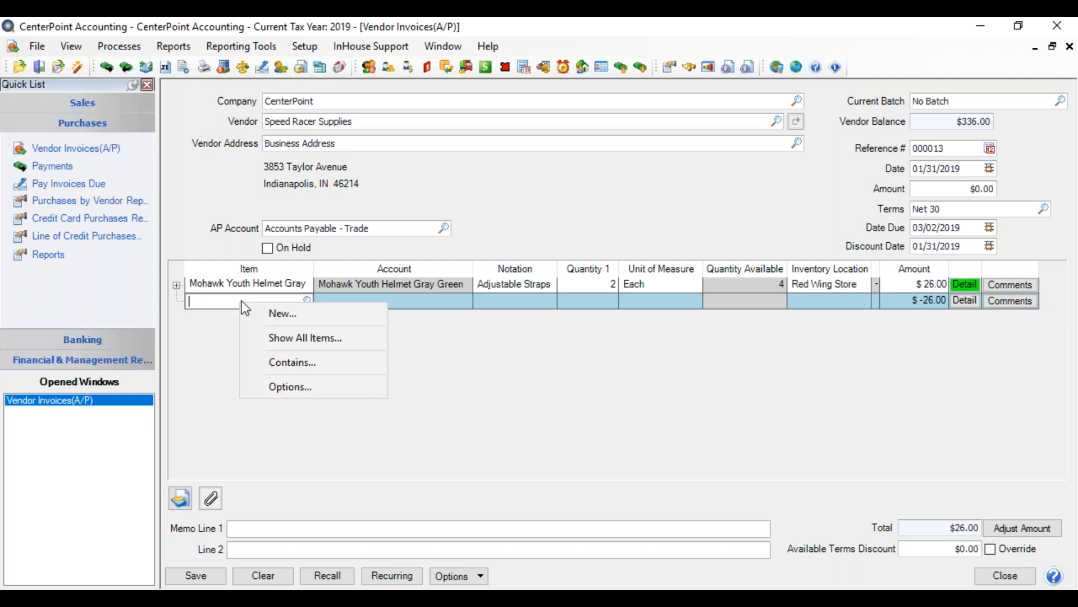
click(273, 315)
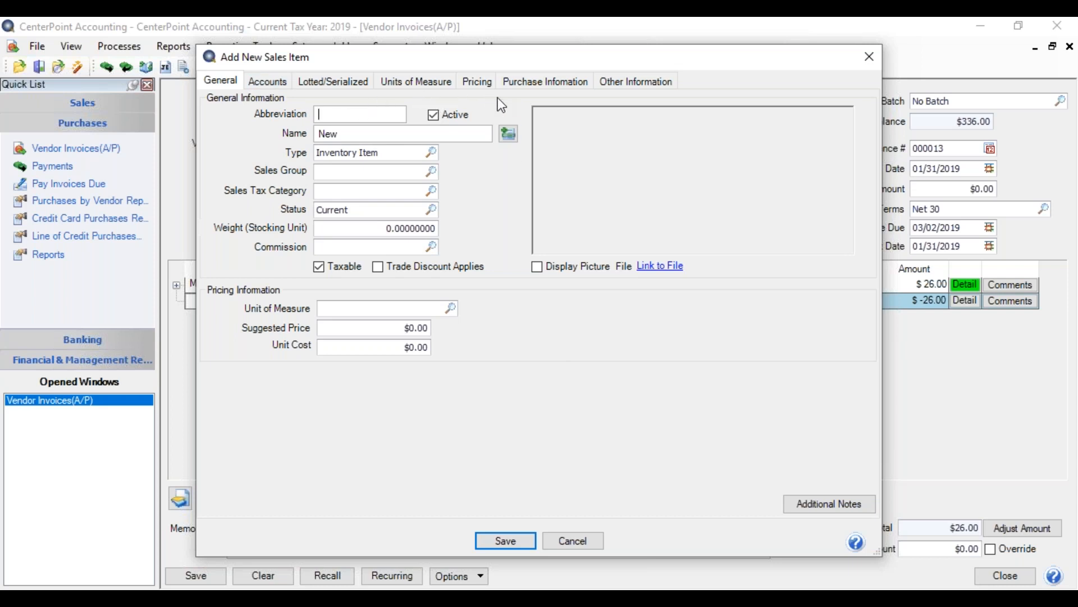
click(559, 540)
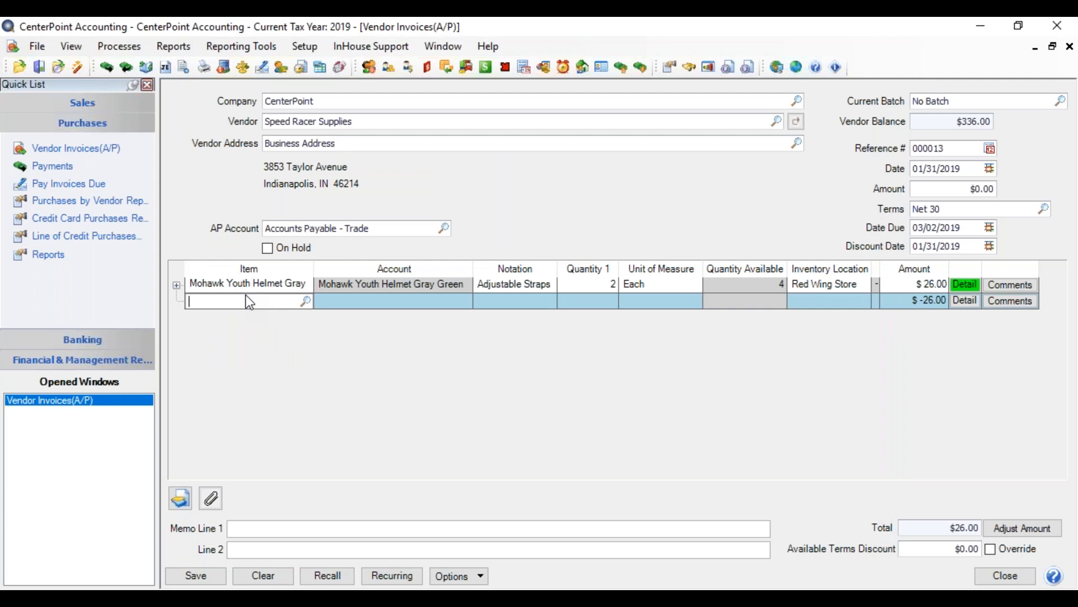
Enter the Youth Bike 20 item on the second invoice line and receive quantity 2 of lot 6507 for an amount of 140.00.
text(youth)
key(Tab)
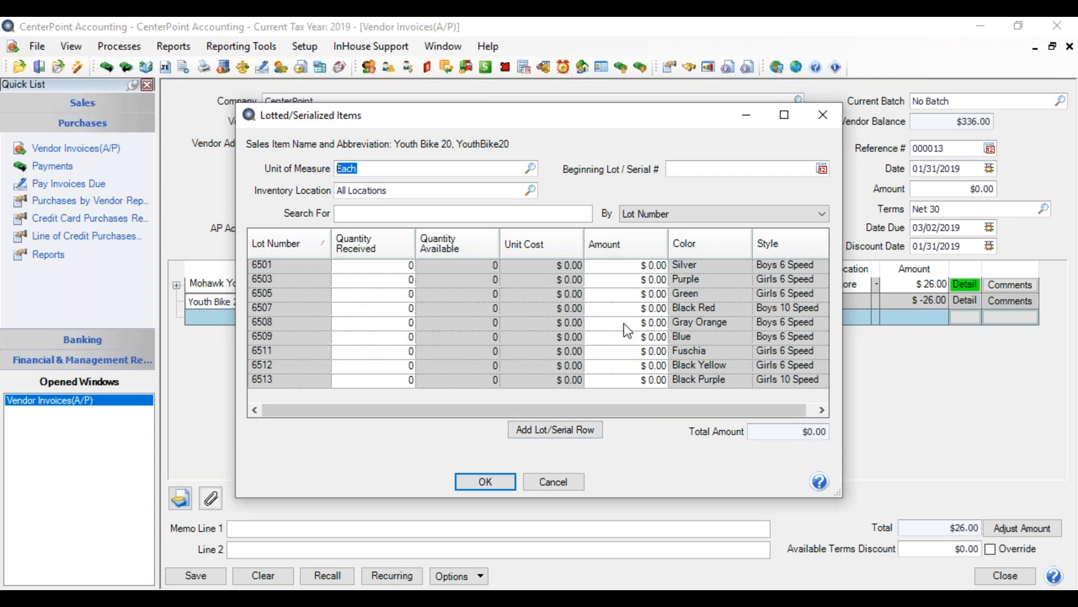
click(410, 310)
text(223)
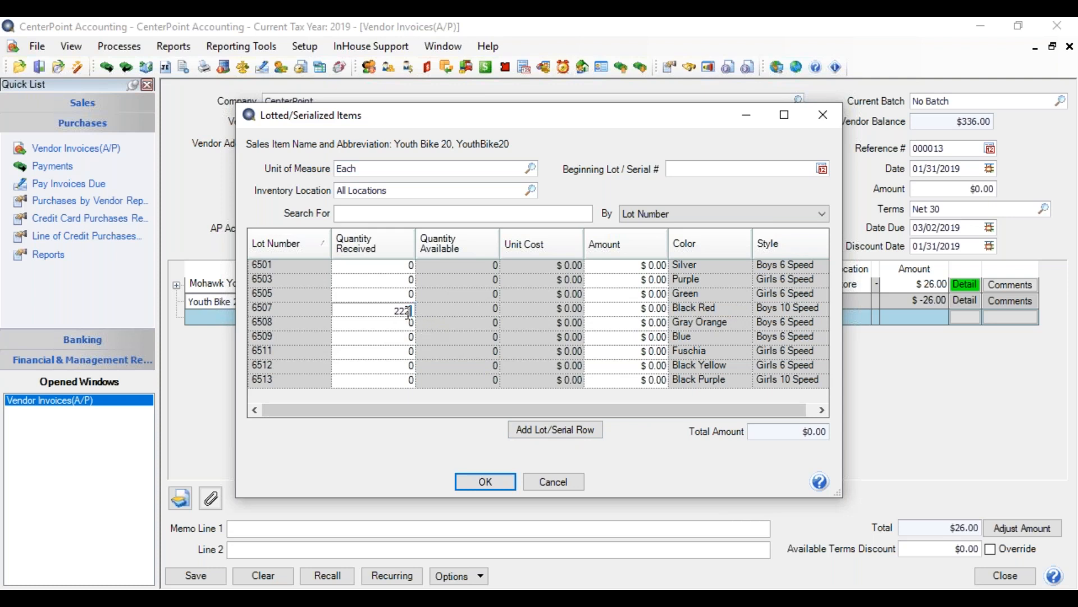
key(BackSpace)
key(BackSpace)
text(2)
key(Tab)
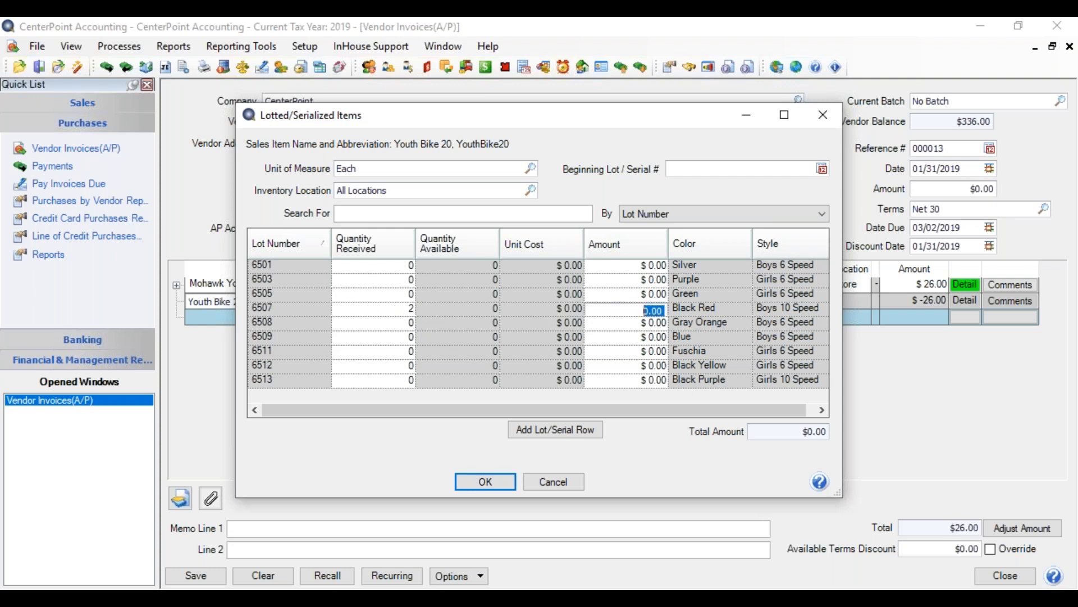
text(140.00)
key(Tab)
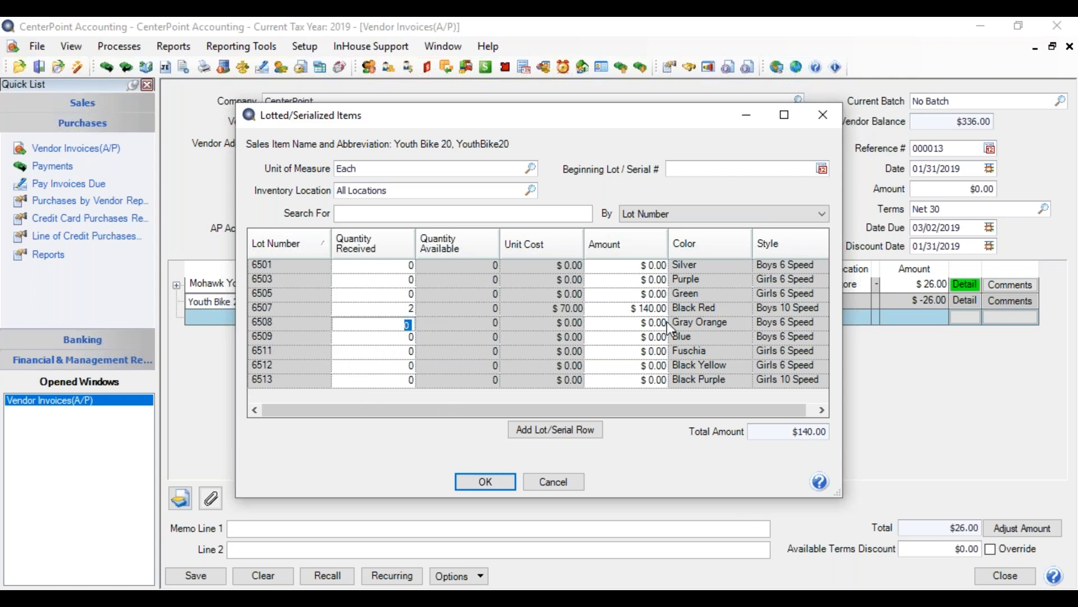
Add a new lot 6514 with quantity 2, amount 140.00, color Red and style Girls 10 Speed, and accept the lot entries.
click(552, 429)
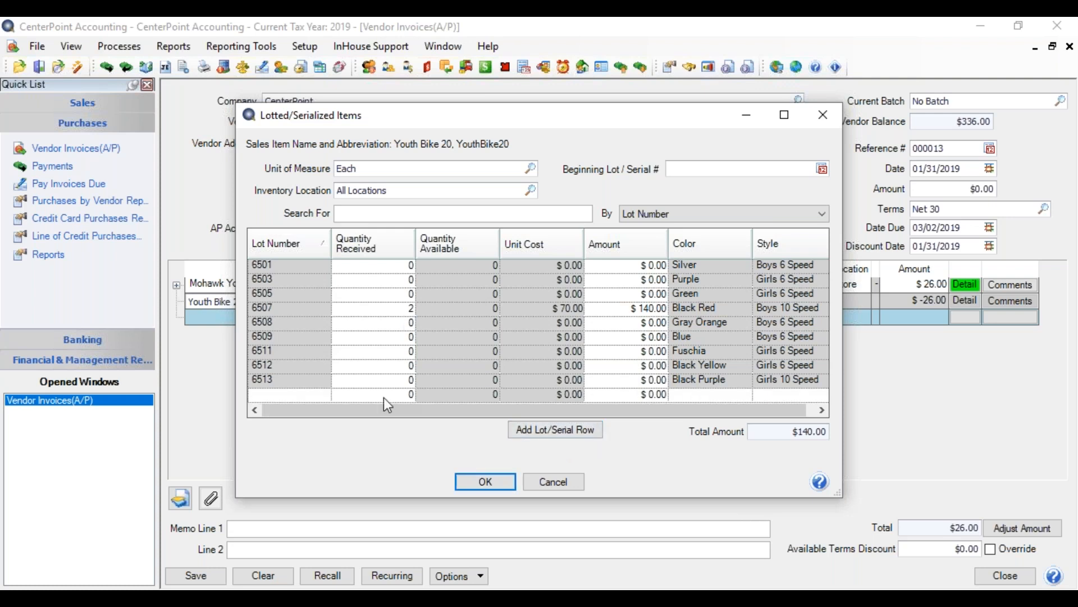
text(6514)
key(Tab)
text(2)
key(Tab)
text(140.00)
key(Tab)
text(Red)
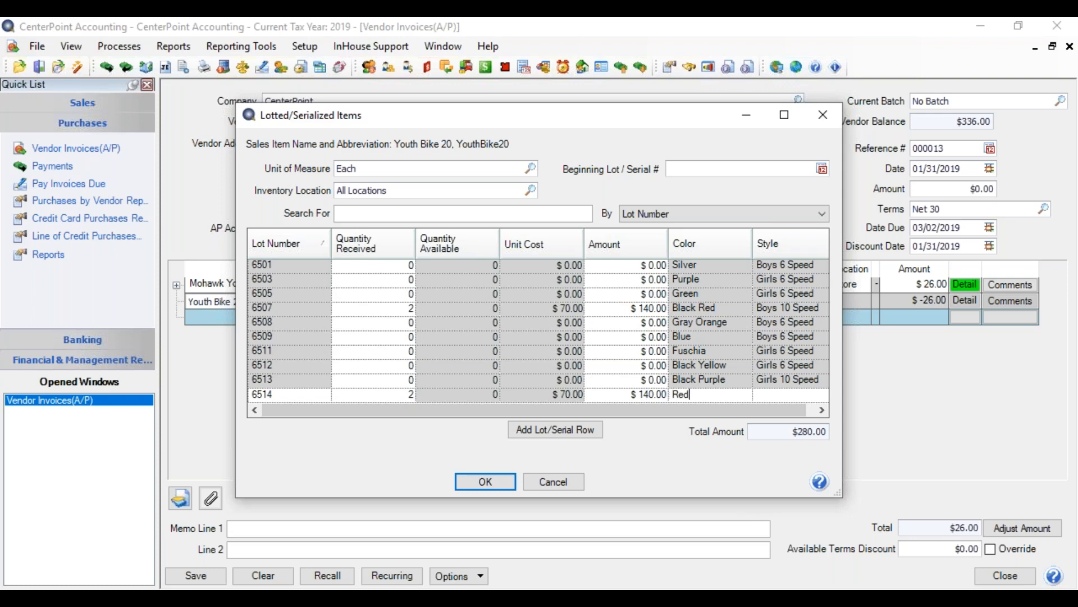
key(Tab)
text(Gi)
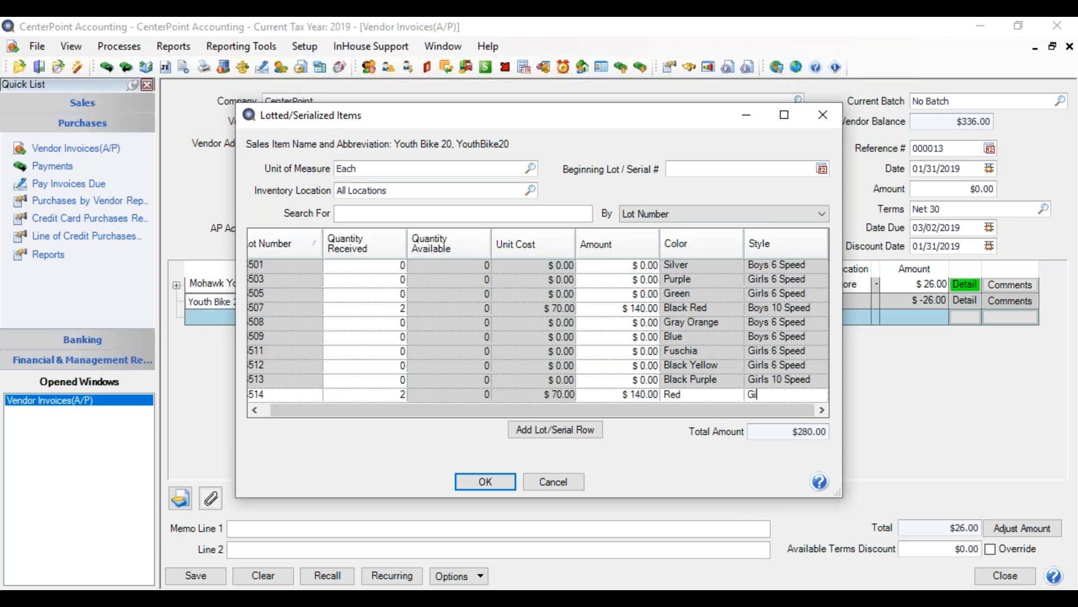
text(rls 10 Speed)
click(484, 483)
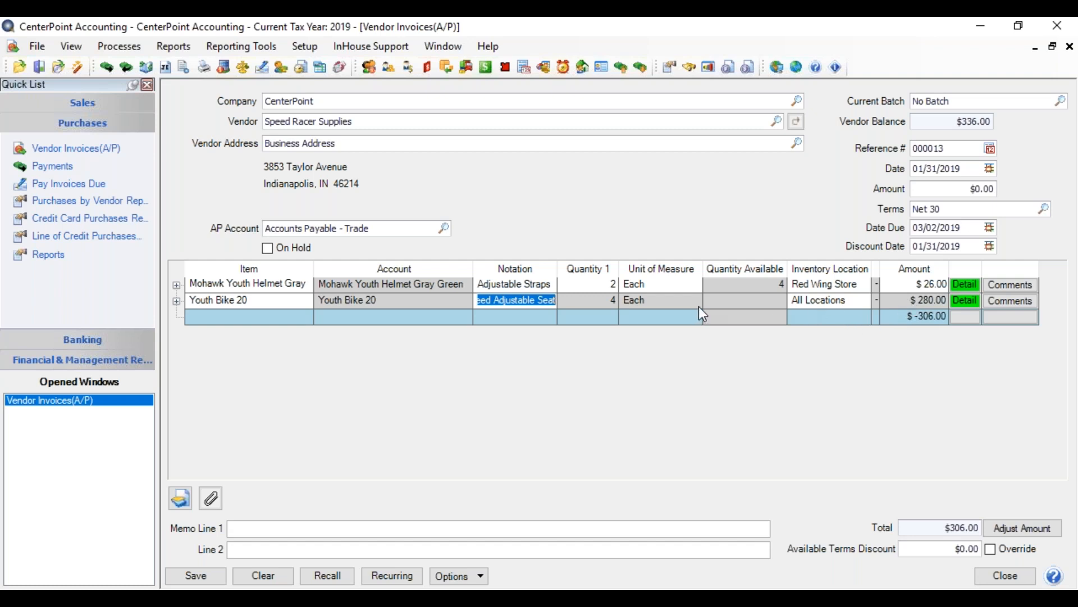
Add the Lot/Serial Number column to the invoice line grid.
right_click(826, 314)
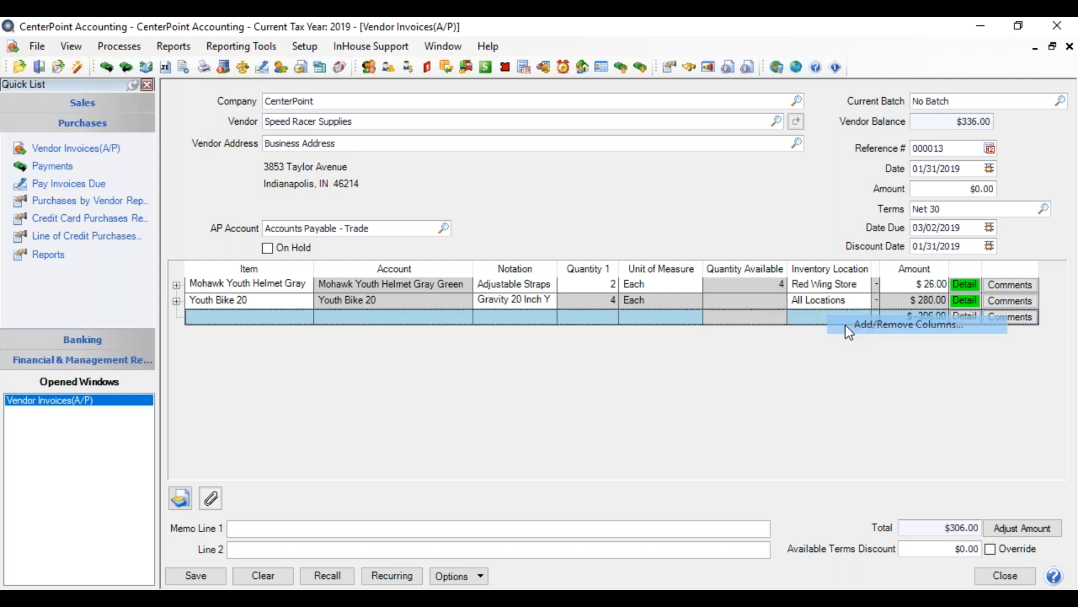
click(845, 325)
drag(611, 261, 616, 383)
click(445, 336)
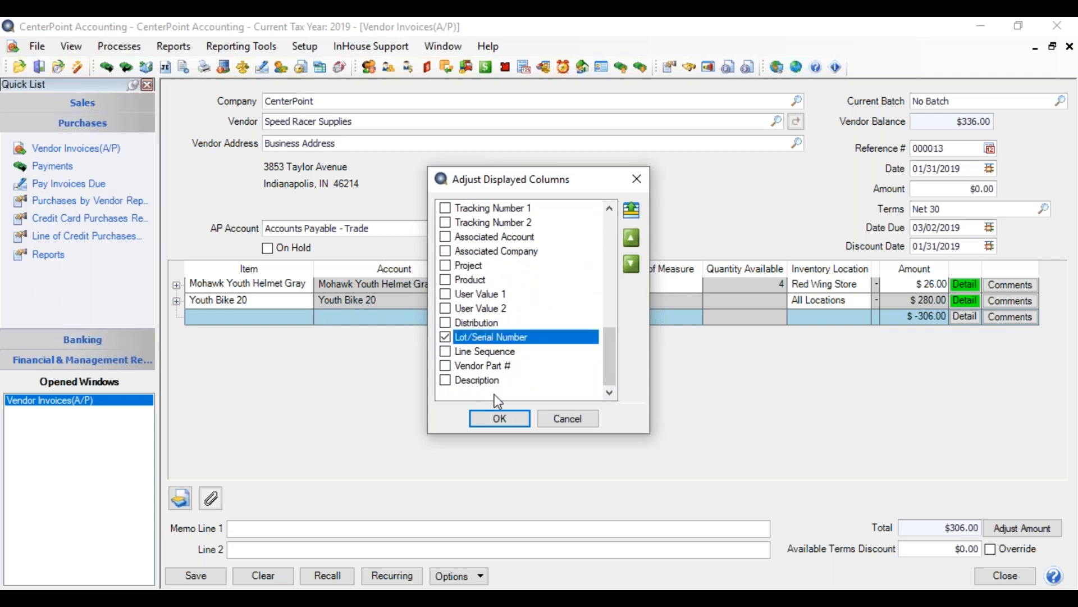
click(500, 419)
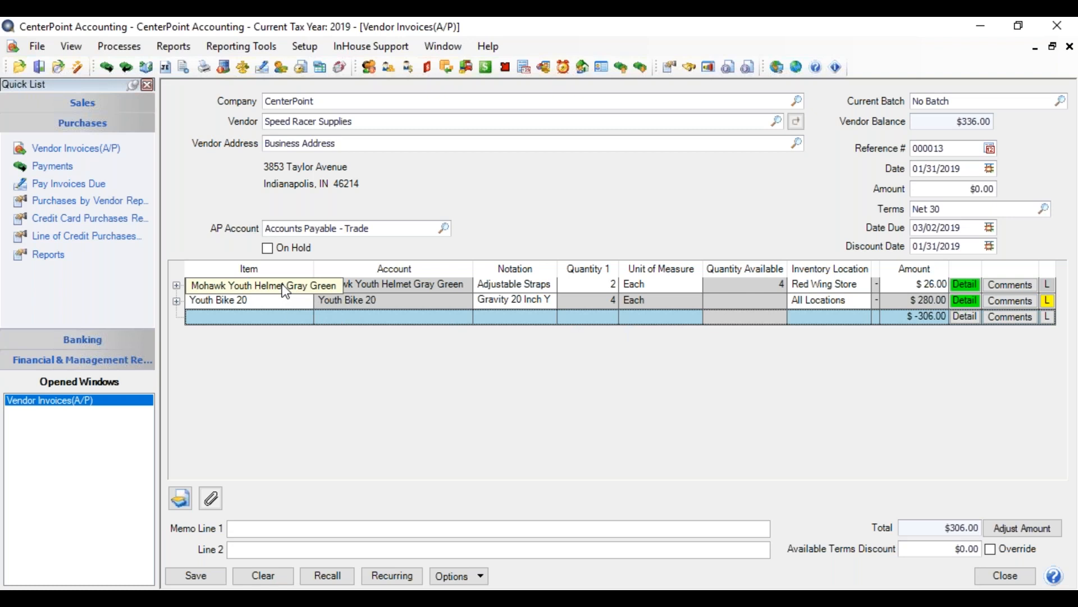
Review the received lots of the Youth Bike 20 line and return to the invoice.
click(1048, 302)
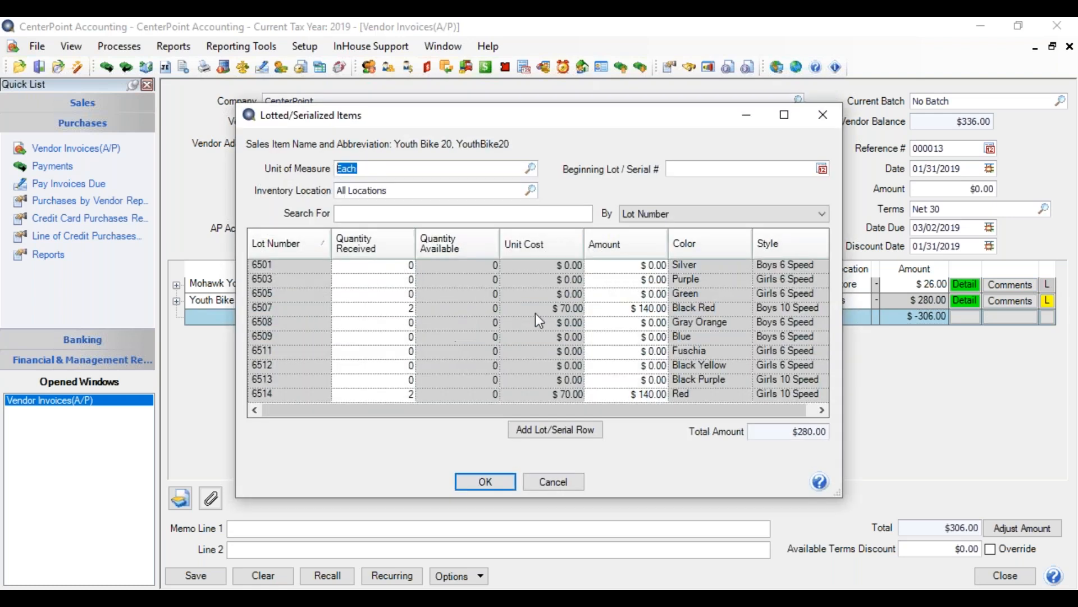
click(410, 407)
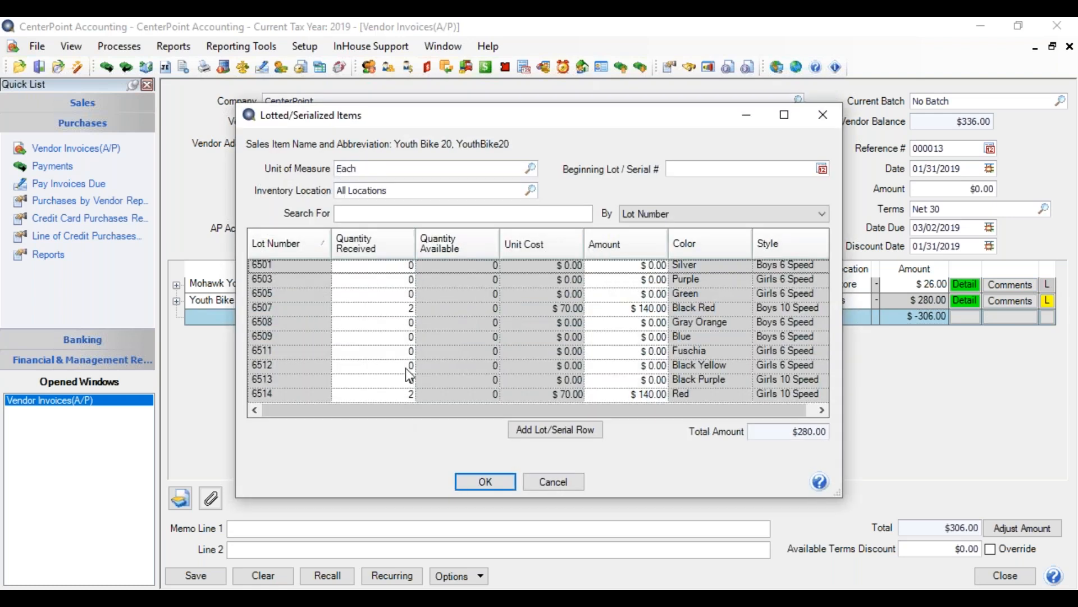
click(499, 483)
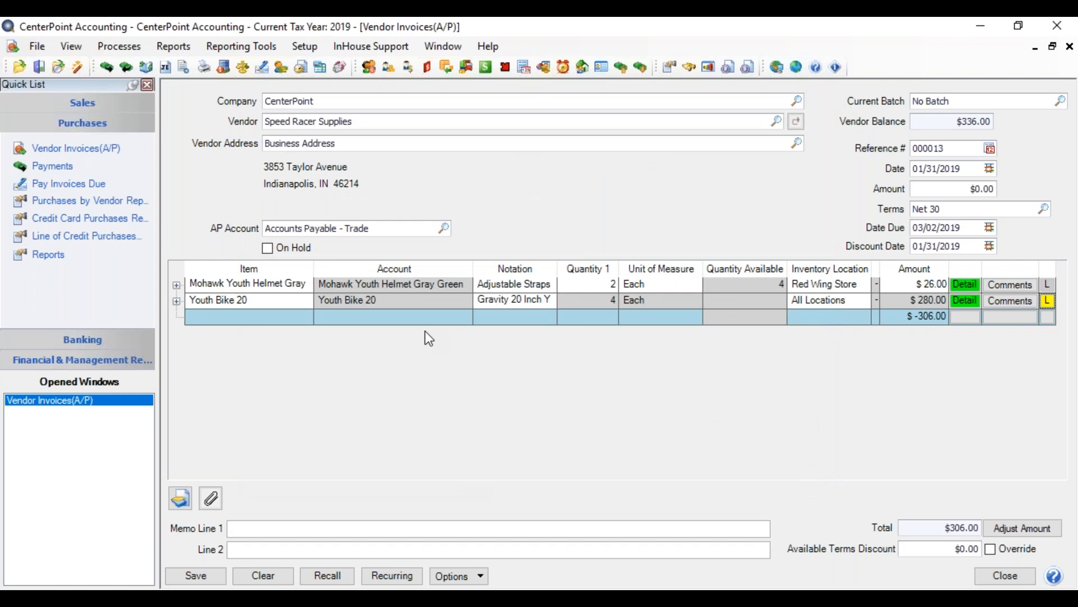
Add a third invoice line to the Freight Expense account with an amount of 30.00.
click(353, 317)
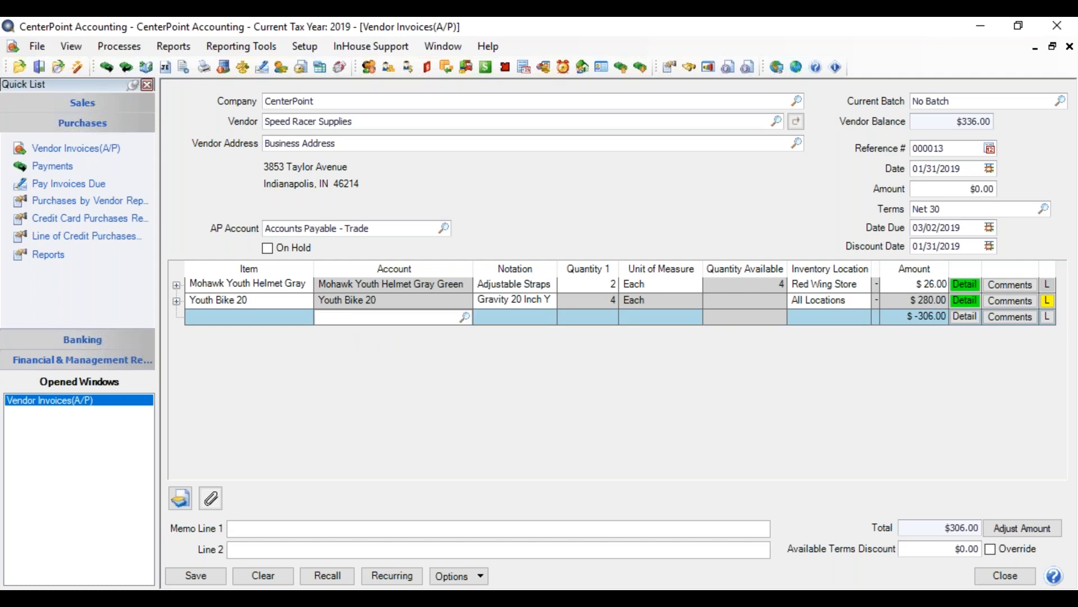
text(freight)
key(Tab)
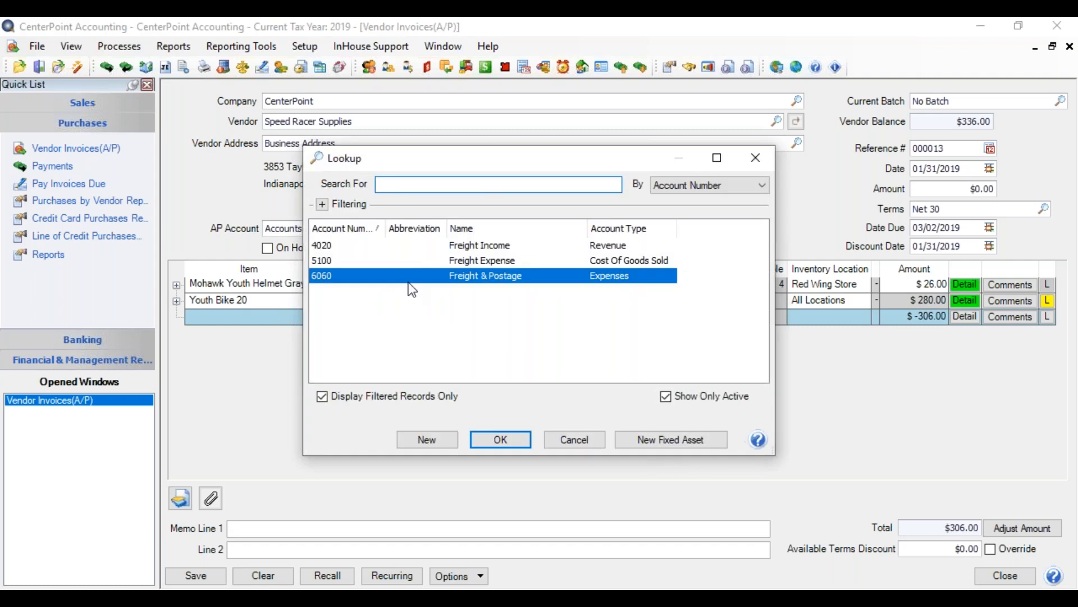
double_click(440, 261)
key(Tab)
key(Tab)
key(Tab)
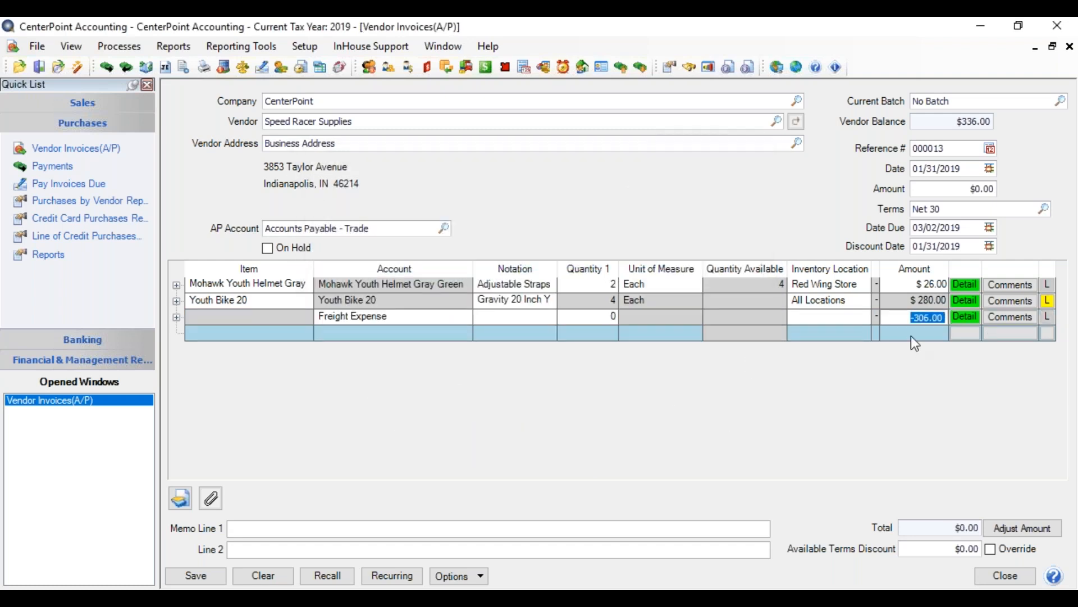
key(Tab)
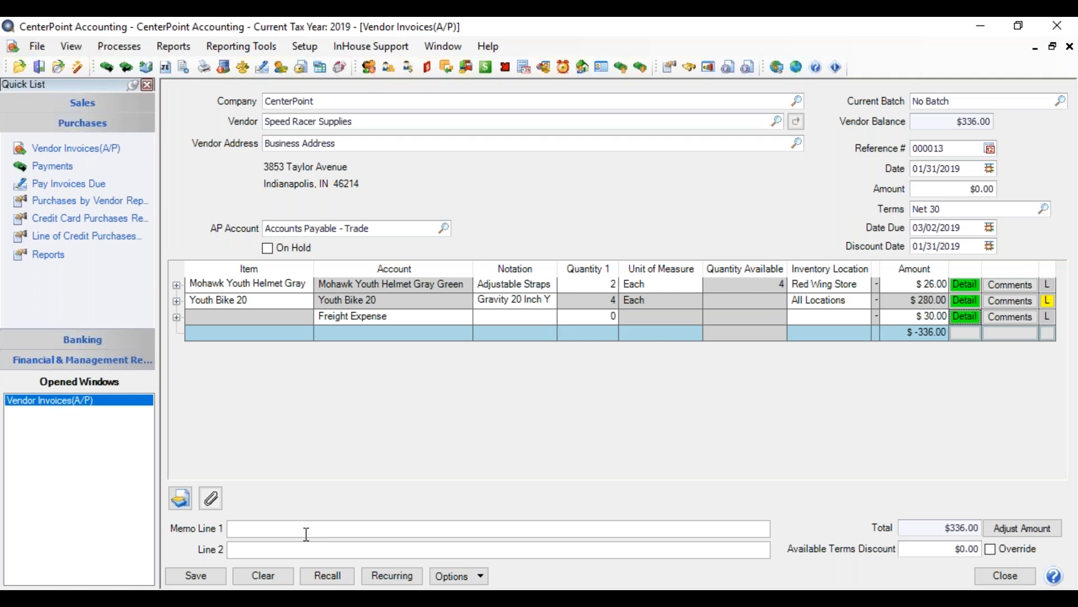
Show the other charges fields for freight and sales tax on the invoice.
click(465, 576)
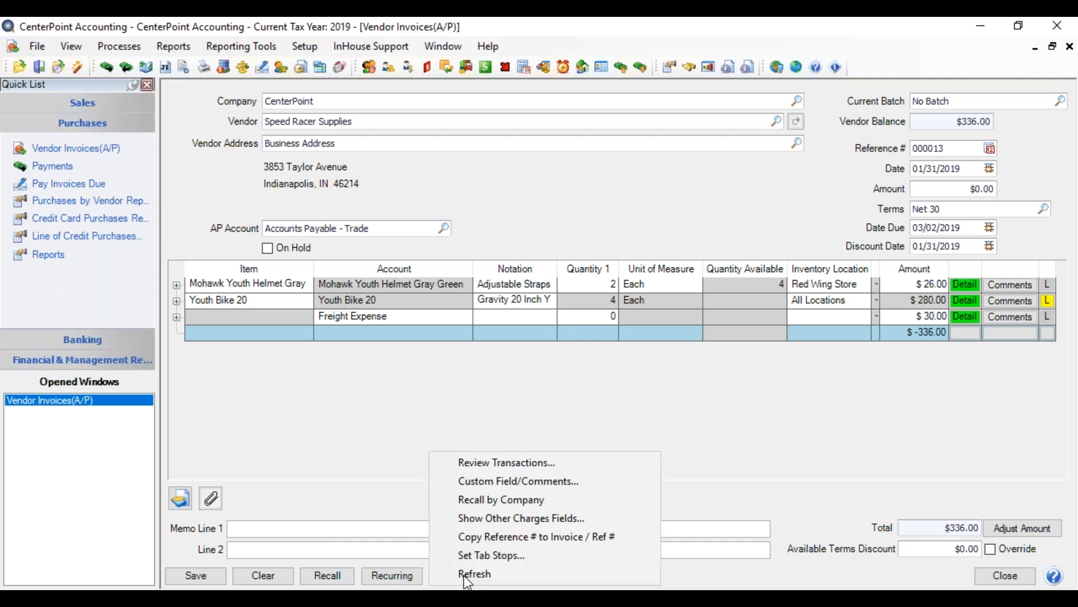
click(494, 520)
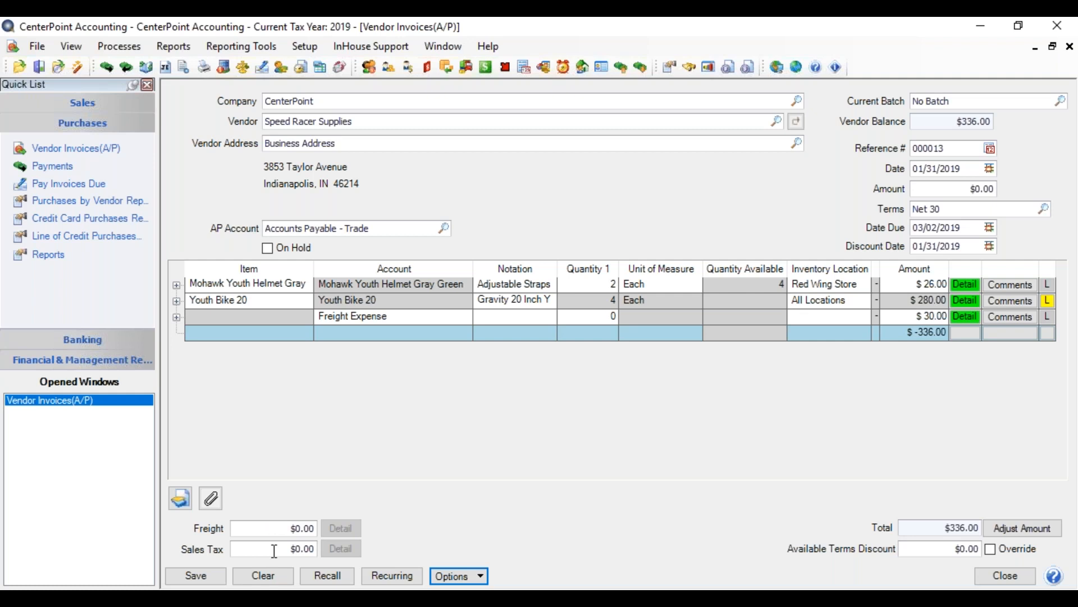
Review the database-level default accounts for vendor invoices in the preferences, then save and close them.
click(37, 47)
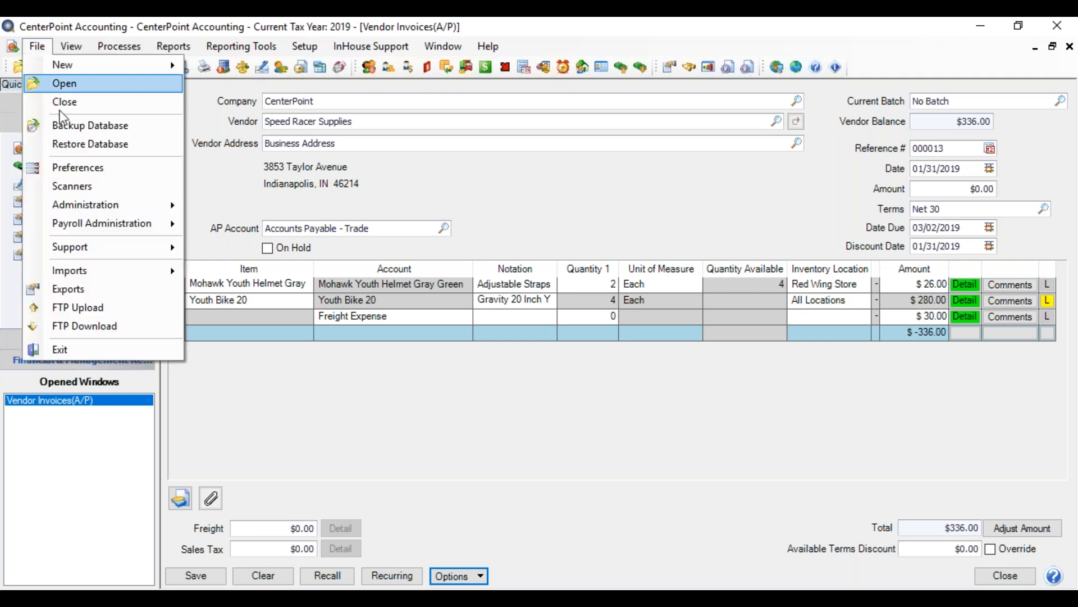
click(73, 168)
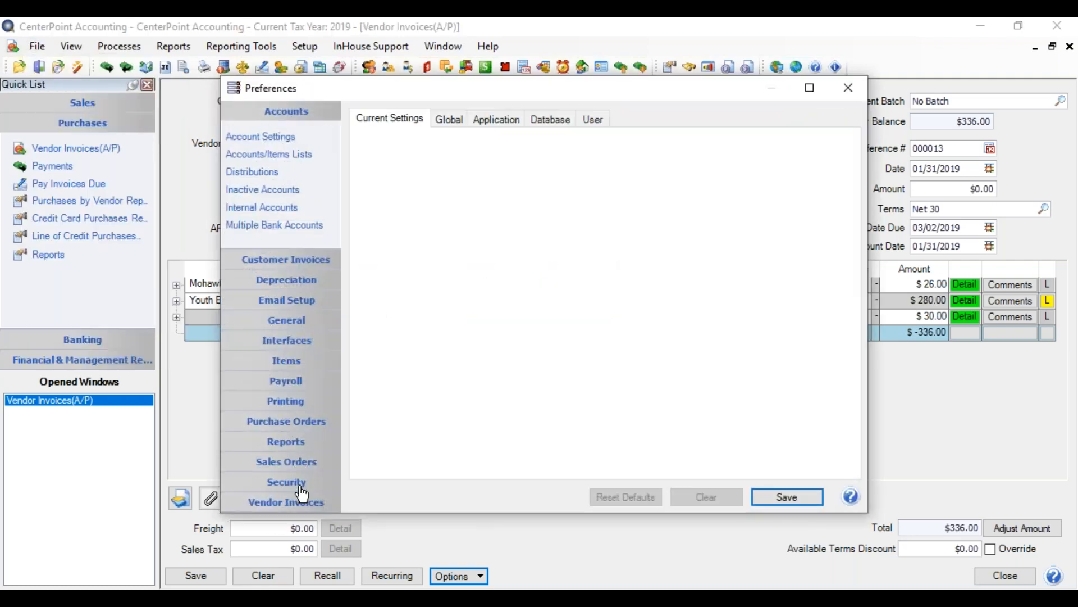
click(302, 499)
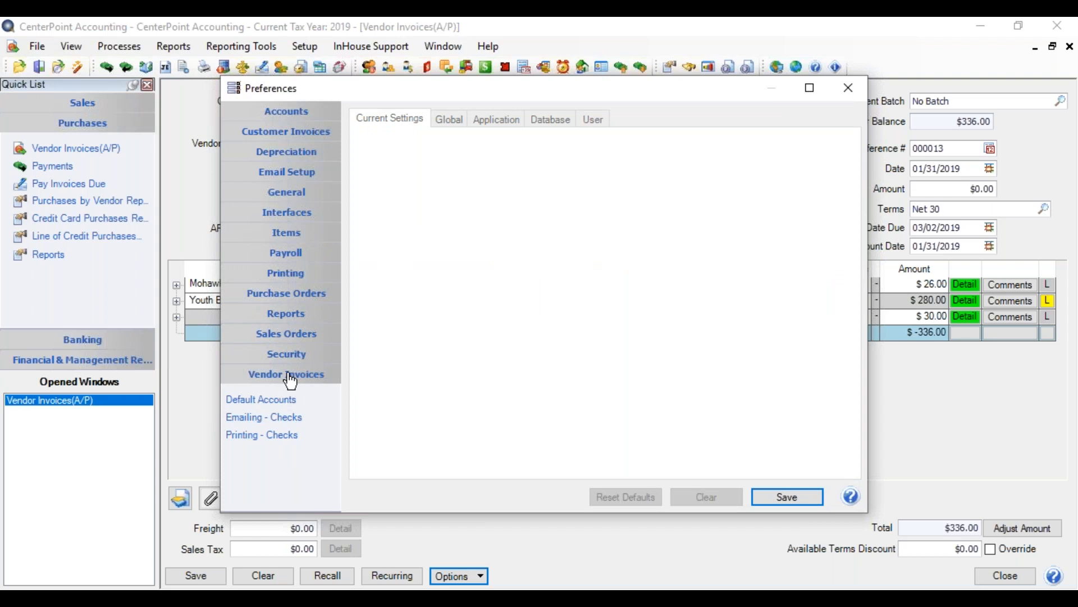
click(277, 401)
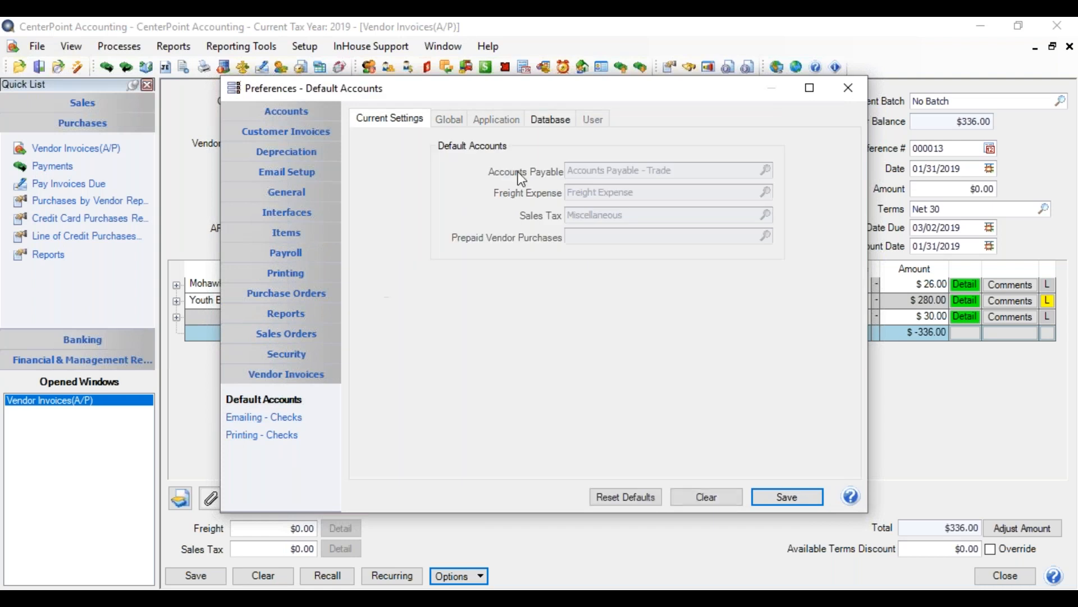
click(552, 117)
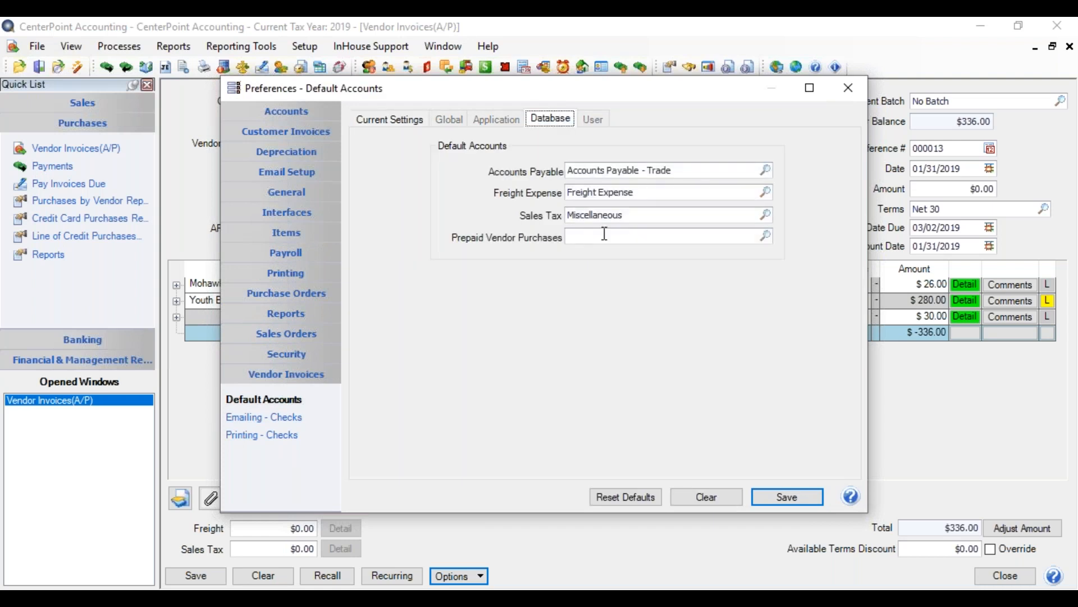
click(794, 496)
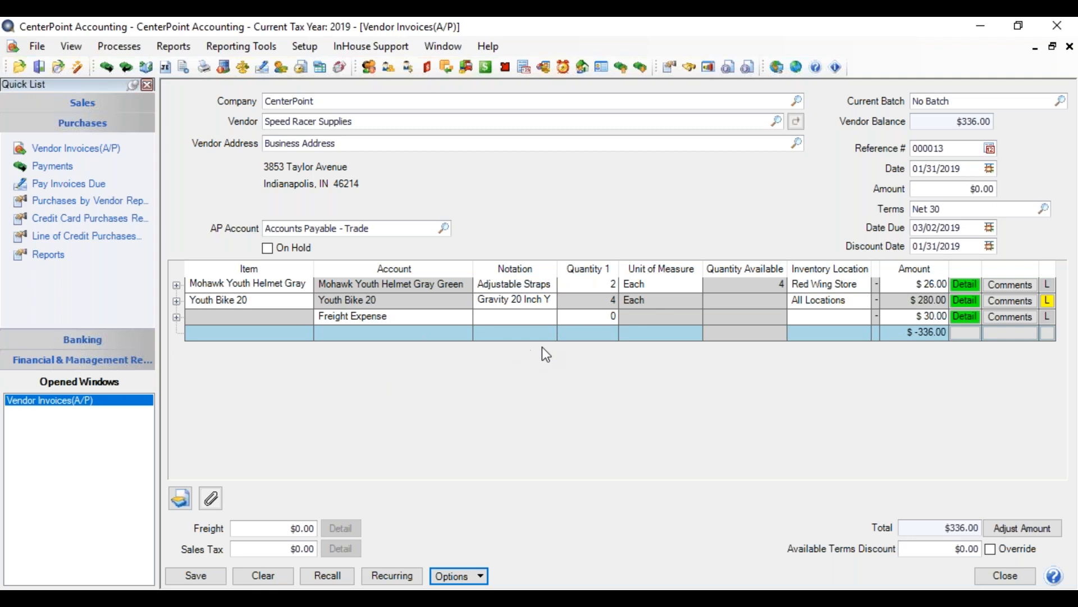
Adjust the invoice amount to match the line total of 336.00.
click(1006, 528)
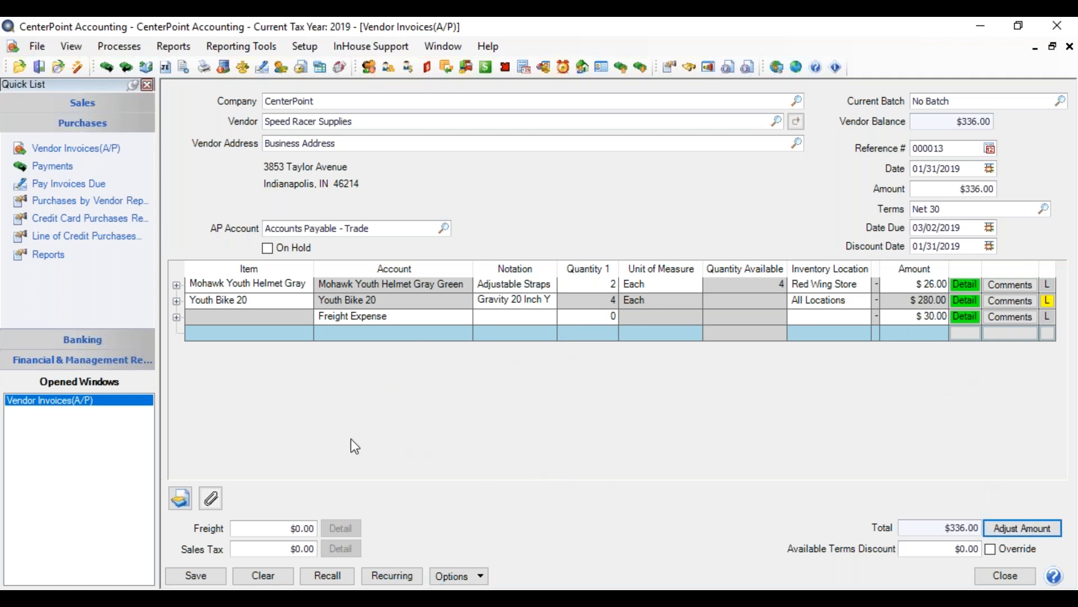